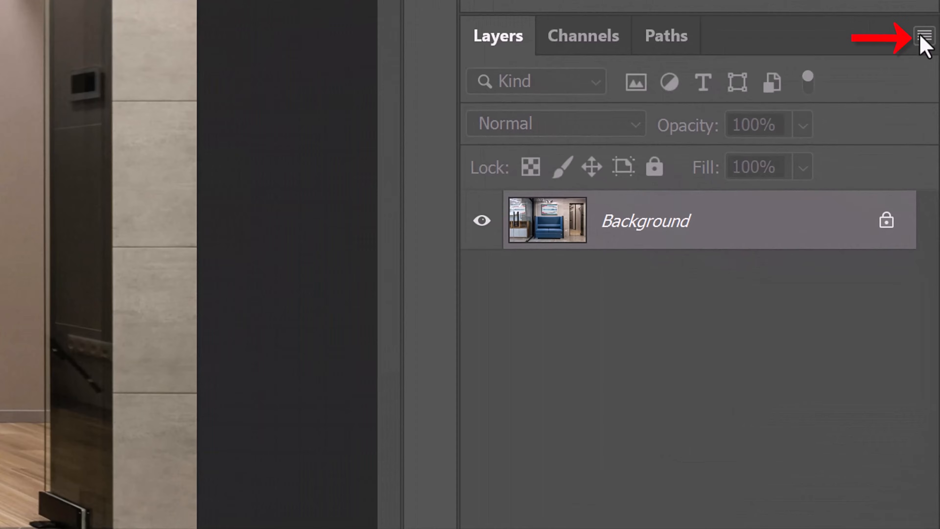
# Convert the Background layer of the office photo to a Smart Object and duplicate it
pyautogui.click(921, 37)
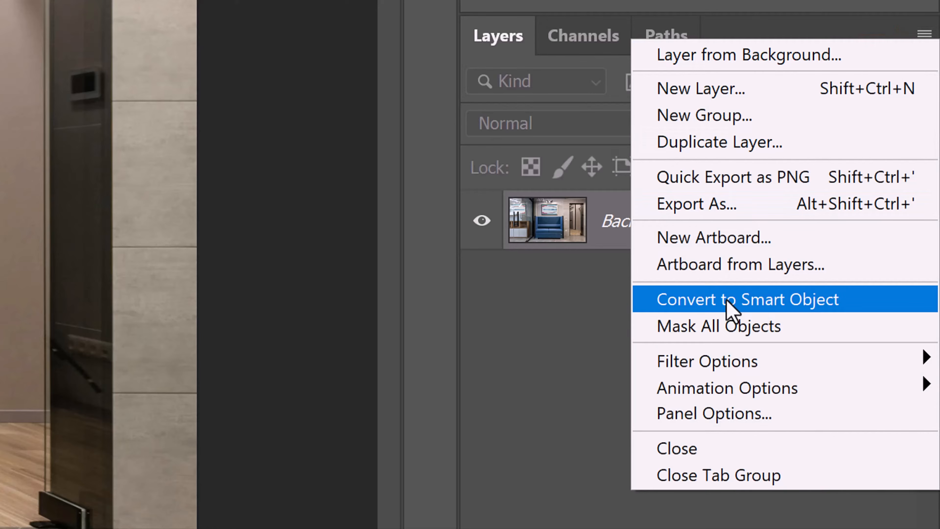
pyautogui.click(731, 309)
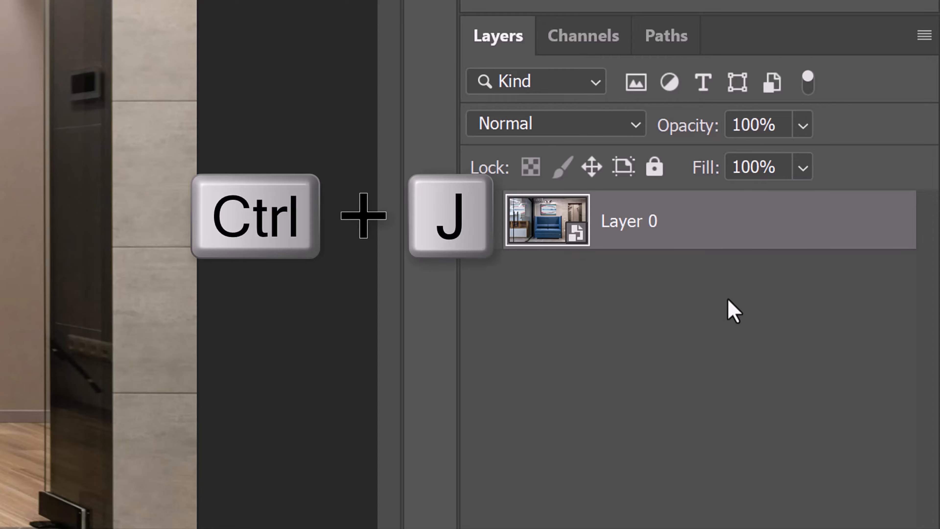
pyautogui.hotkey('ctrl', 'j')
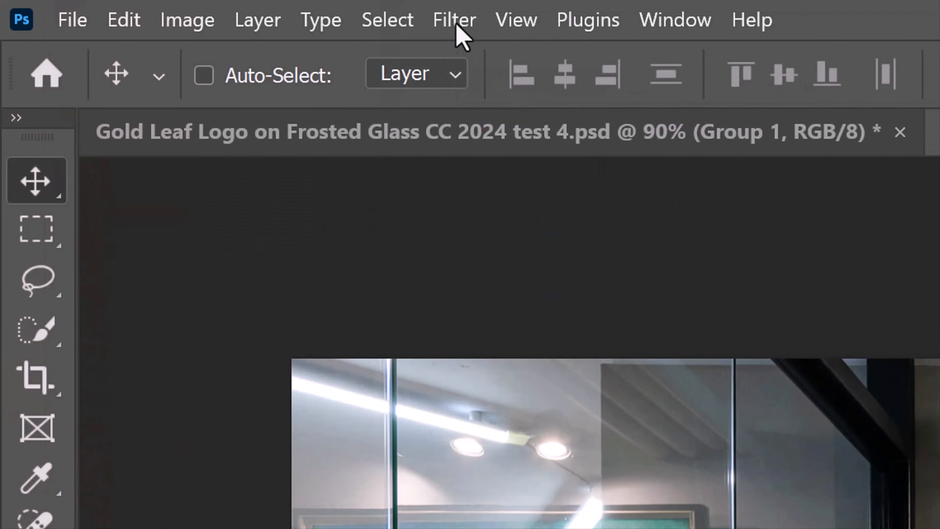
# Apply the Filter Gallery's Glass filter to the copy with Distortion 6, Smoothness 1, Frosted texture and 200% scaling
pyautogui.click(455, 20)
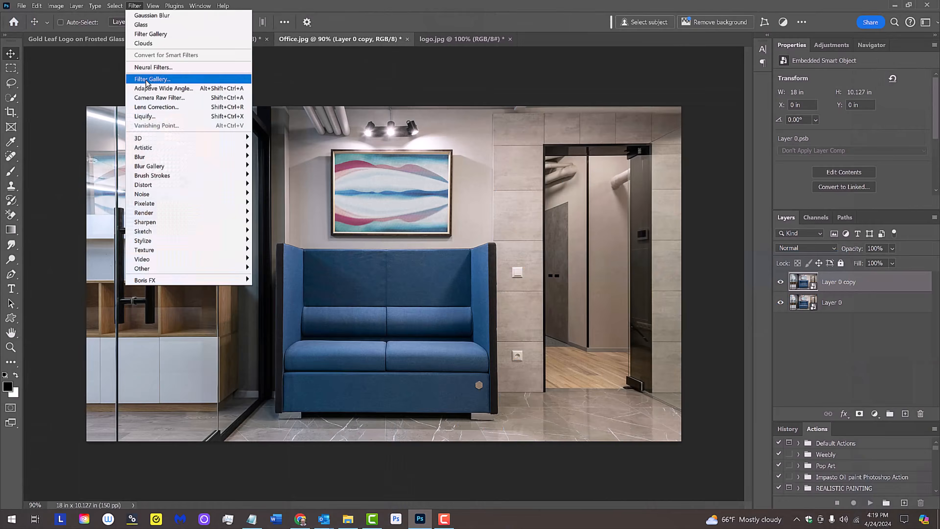
pyautogui.click(492, 271)
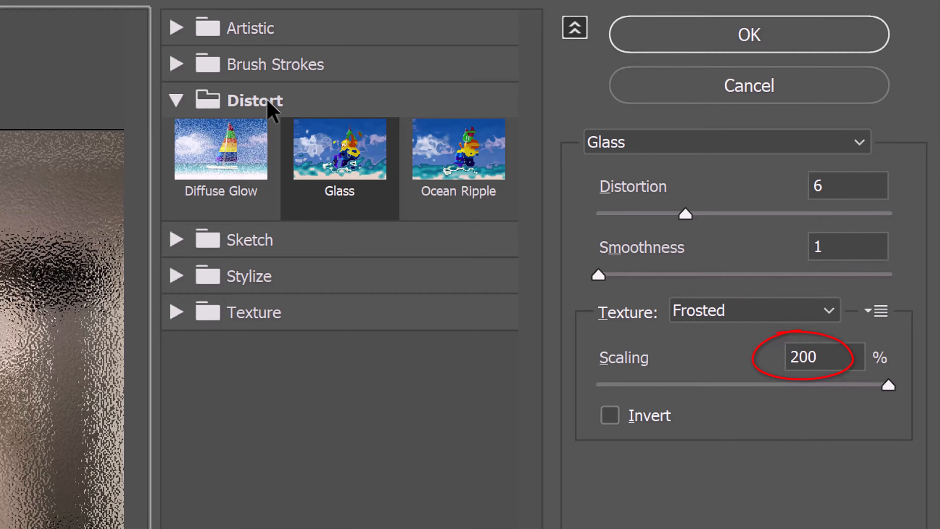
pyautogui.click(734, 39)
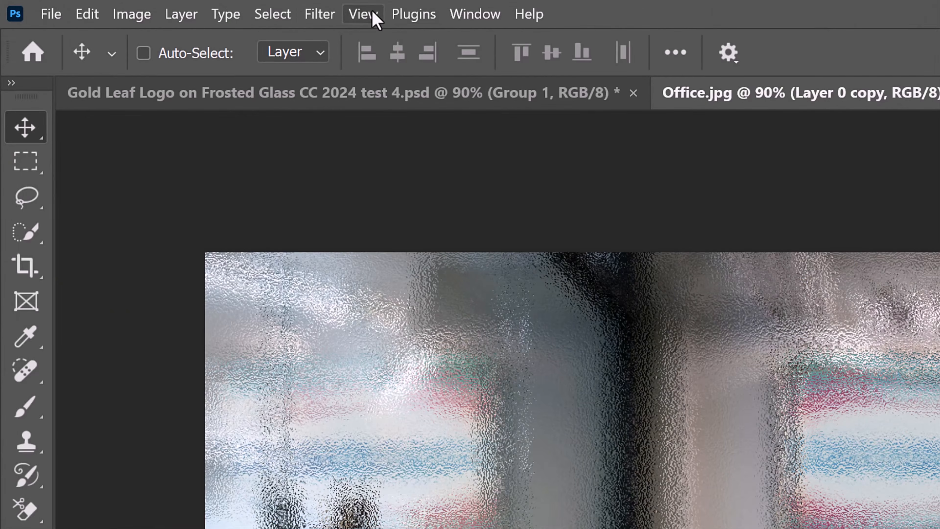
# Apply a Gaussian Blur with a 30-pixel radius to the glass-textured copy
pyautogui.click(134, 6)
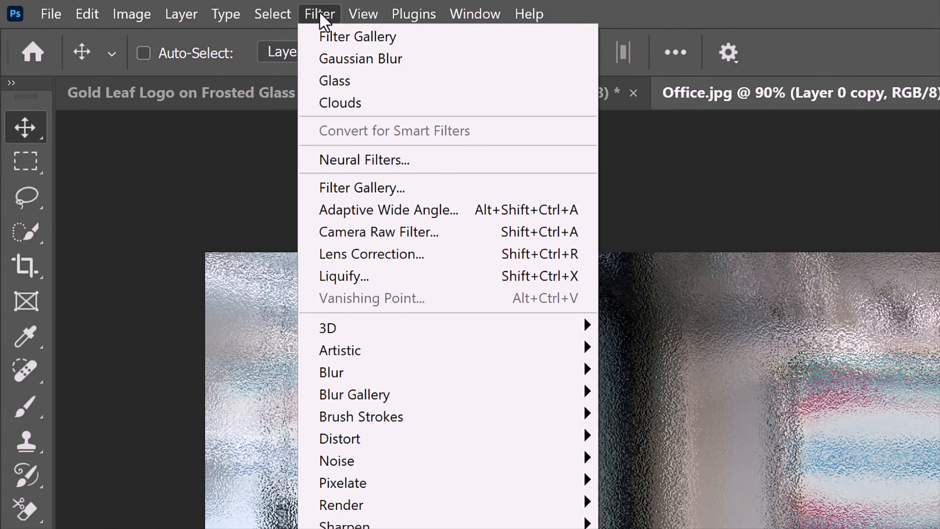
pyautogui.moveTo(330, 374)
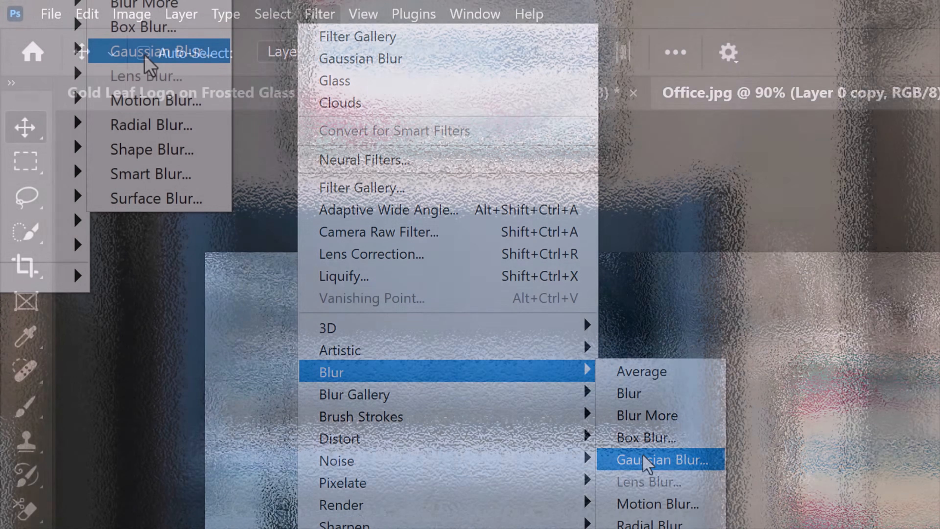
pyautogui.click(647, 463)
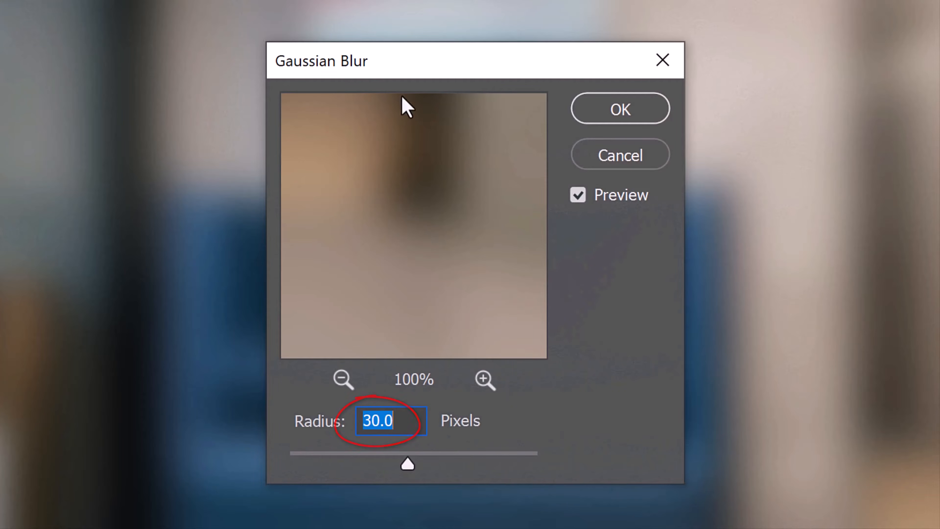
pyautogui.click(621, 111)
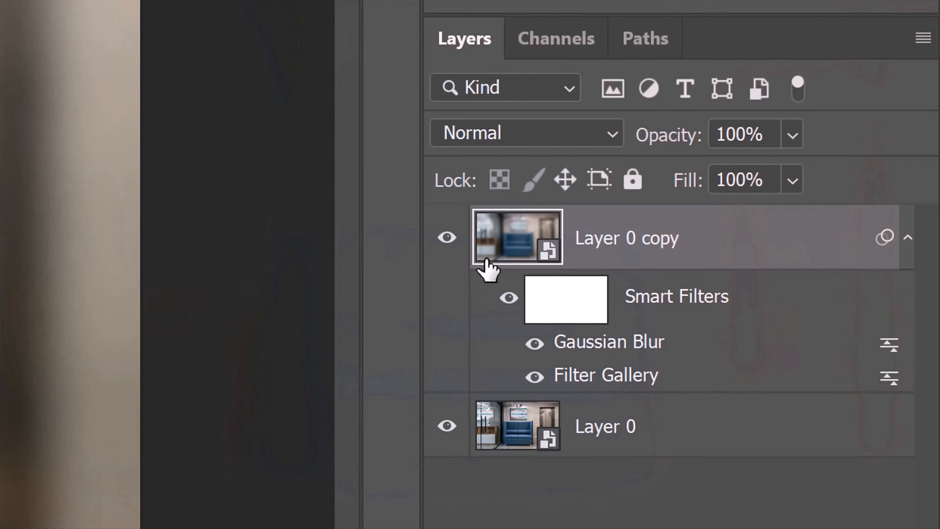
# Set the opacity of the Gaussian Blur smart filter to 50% in its blending options
pyautogui.doubleClick(889, 348)
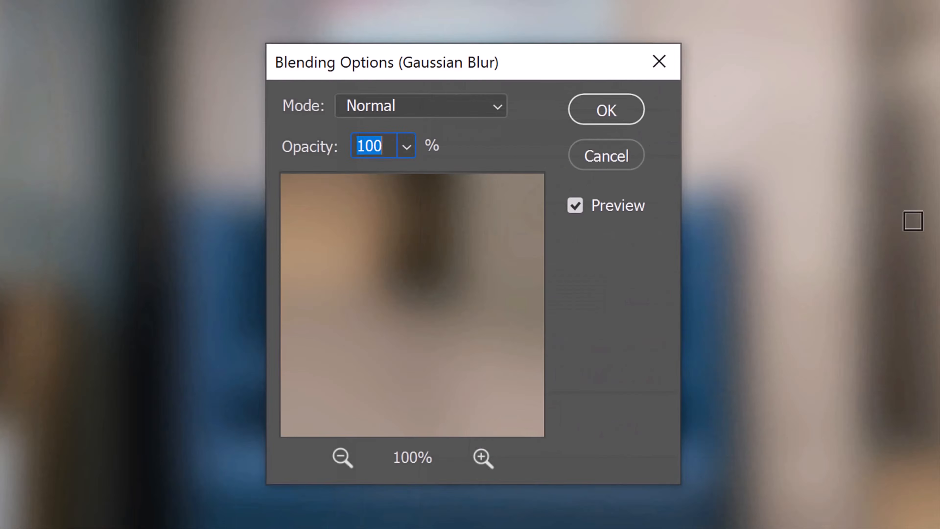
pyautogui.doubleClick(382, 143)
pyautogui.write('50')
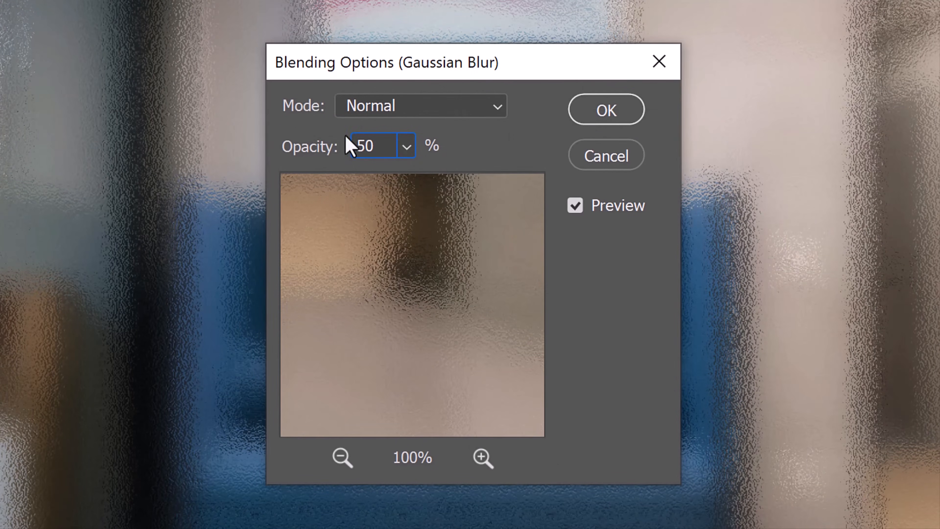
pyautogui.click(609, 117)
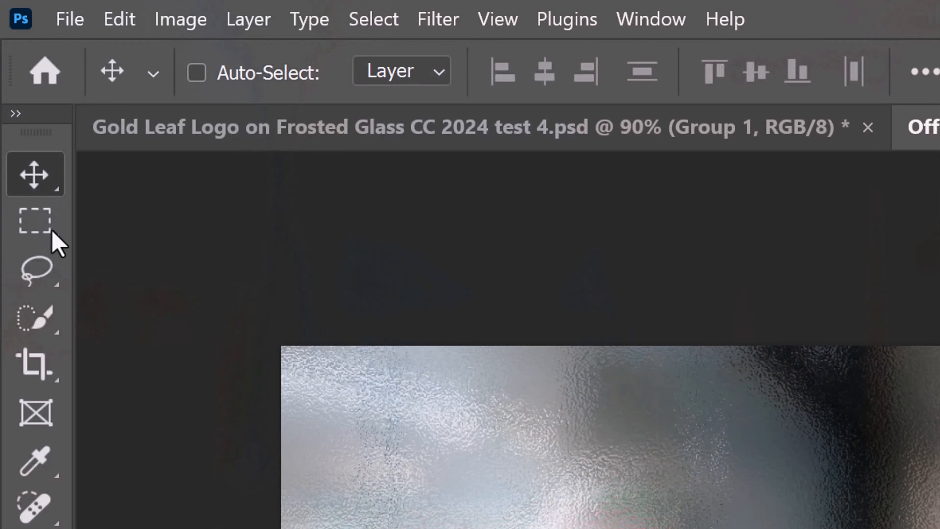
# Select the photo's left part at full height, up to the sofa's middle, and hide it on Layer 0 copy with an inverted layer mask
pyautogui.moveTo(54, 237); pyautogui.dragTo(126, 230)
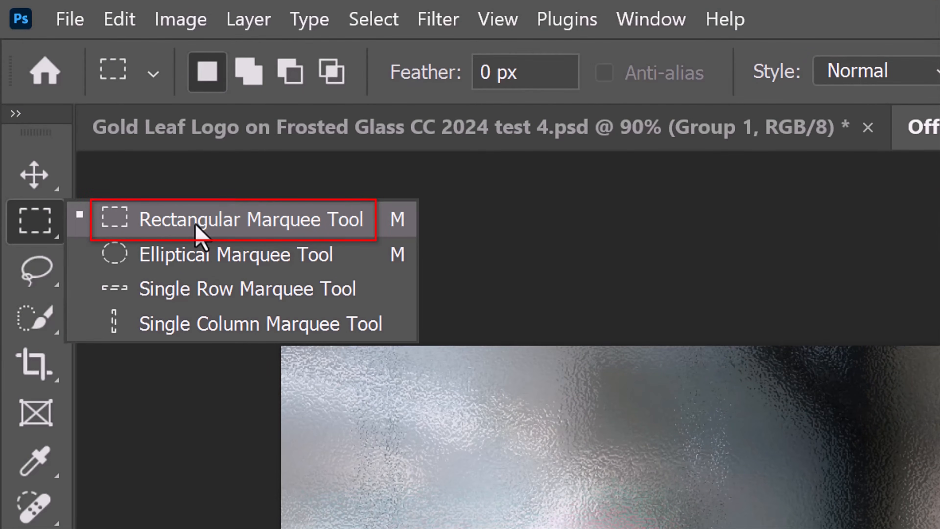
pyautogui.click(198, 234)
pyautogui.moveTo(214, 245); pyautogui.dragTo(797, 526)
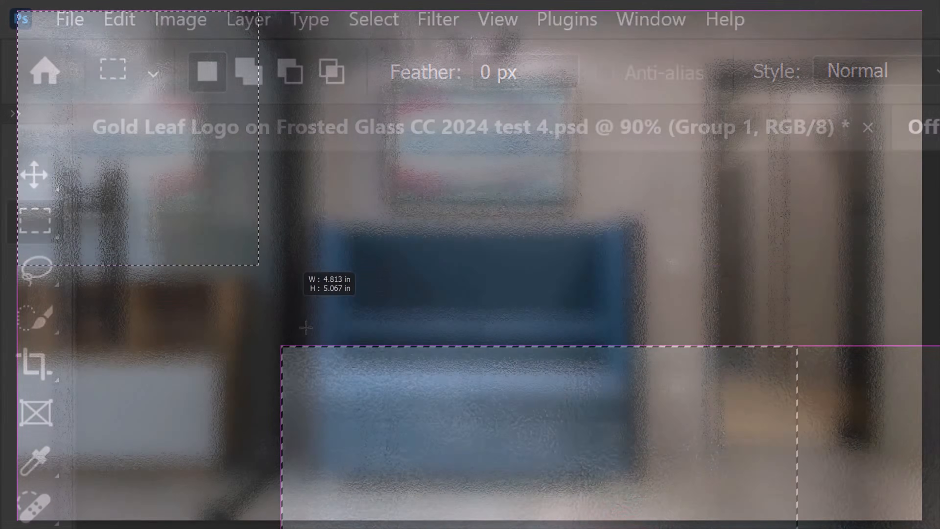
pyautogui.moveTo(306, 328)
pyautogui.mouseDown()
pyautogui.moveTo(402, 525)
pyautogui.moveTo(417, 528)
pyautogui.mouseUp()
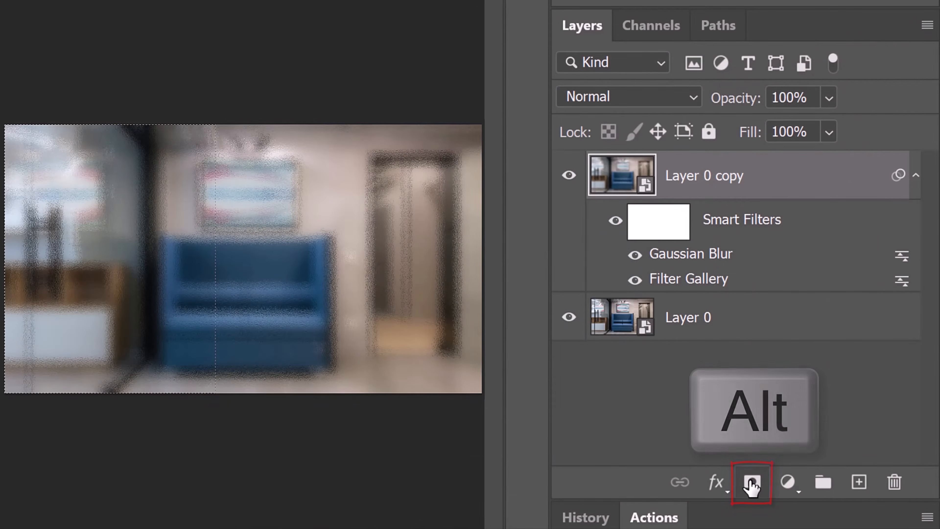
pyautogui.keyDown('alt'); pyautogui.click(751, 483); pyautogui.keyUp('alt')
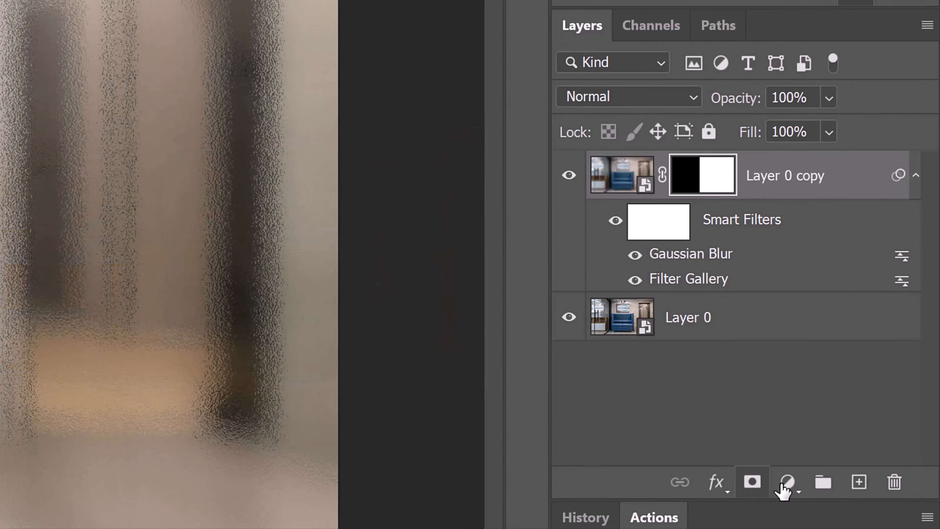
# Add a white-filled layer in Soft Light mode above Layer 0 copy and copy that layer's mask onto it
pyautogui.click(859, 482)
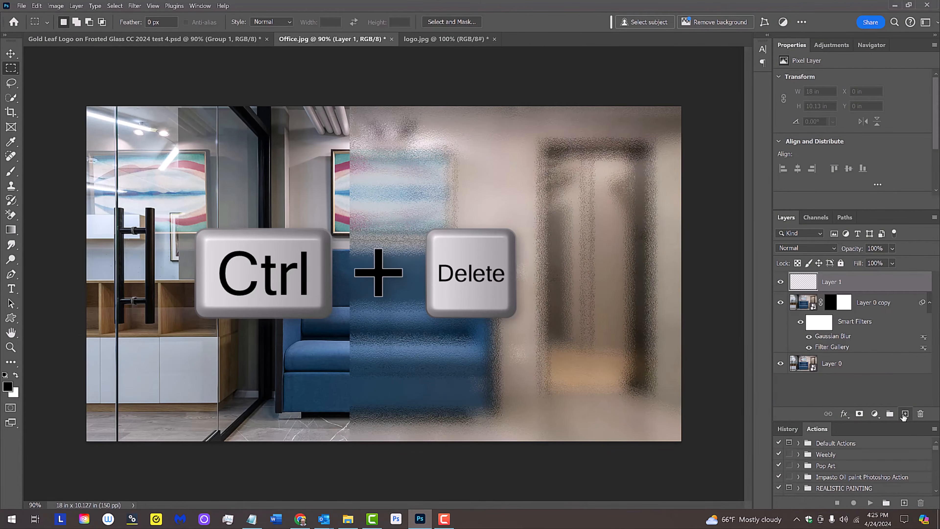
pyautogui.hotkey('ctrl', 'Delete')
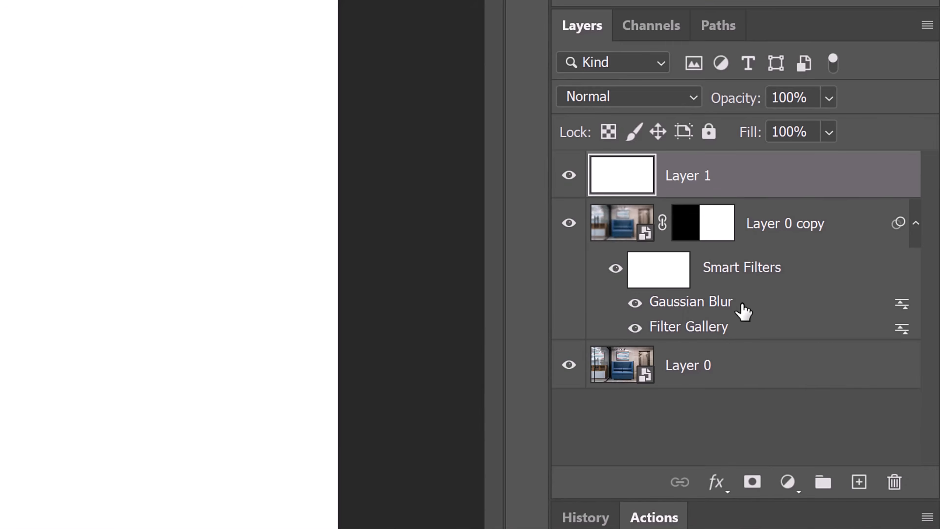
pyautogui.click(696, 99)
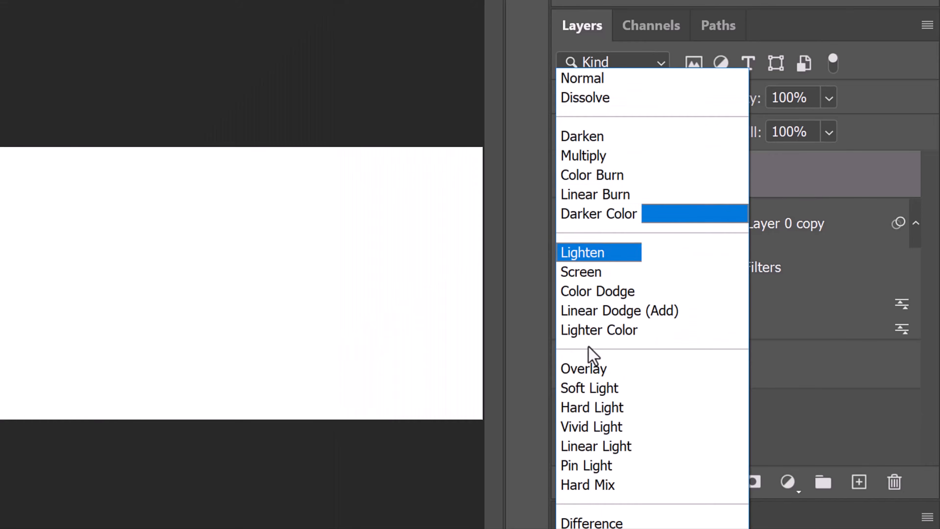
pyautogui.click(588, 387)
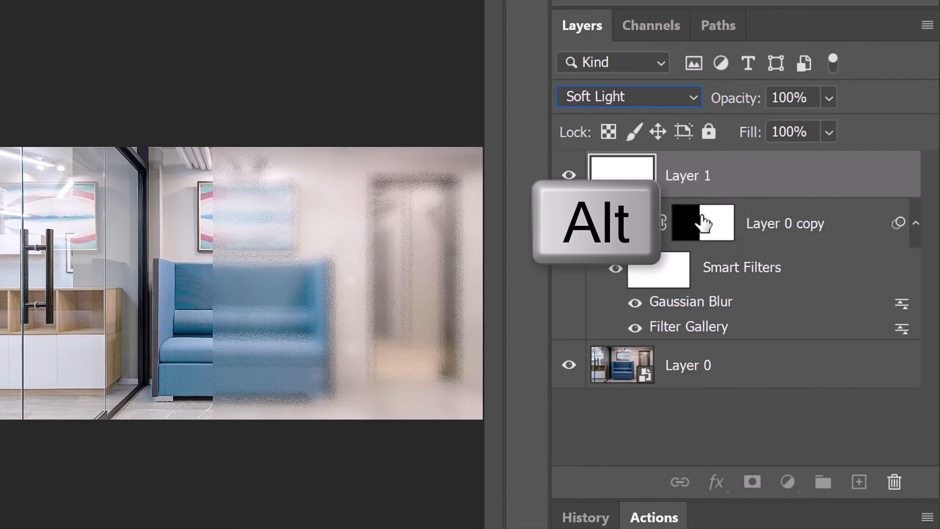
pyautogui.moveTo(705, 222); pyautogui.dragTo(703, 180)
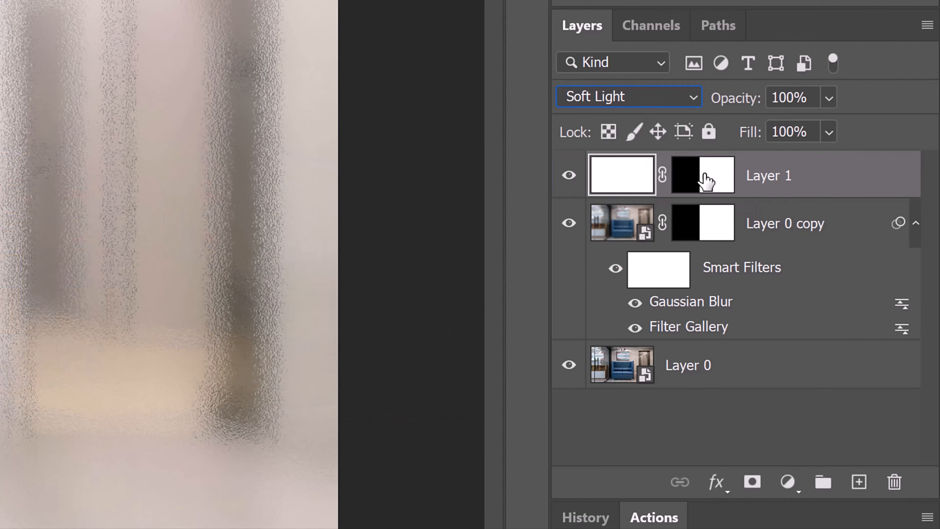
# Give Layer 0 copy a Chisel Hard Inner Bevel: depth 100%, size 10 px, angle 180°, altitude 0°, Color Dodge highlight 60%, Linear Burn shadow 0%
pyautogui.click(856, 231)
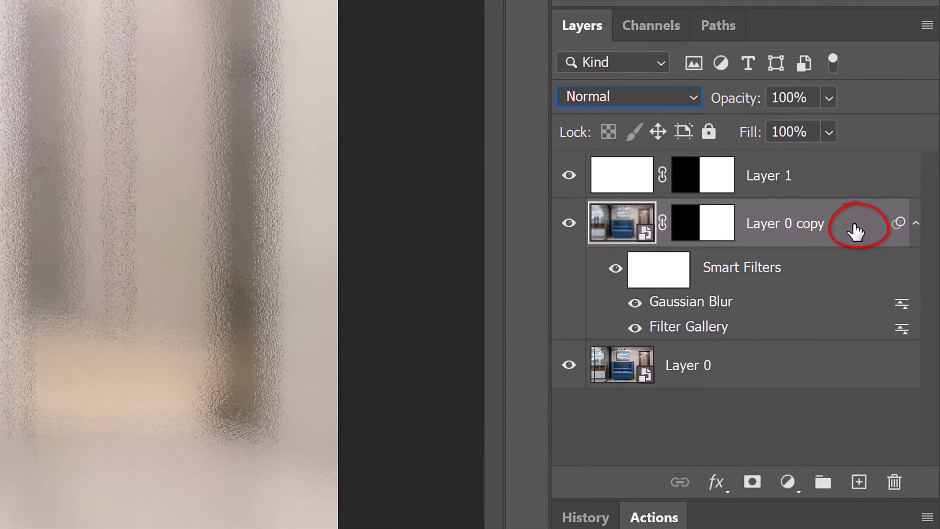
pyautogui.doubleClick(856, 231)
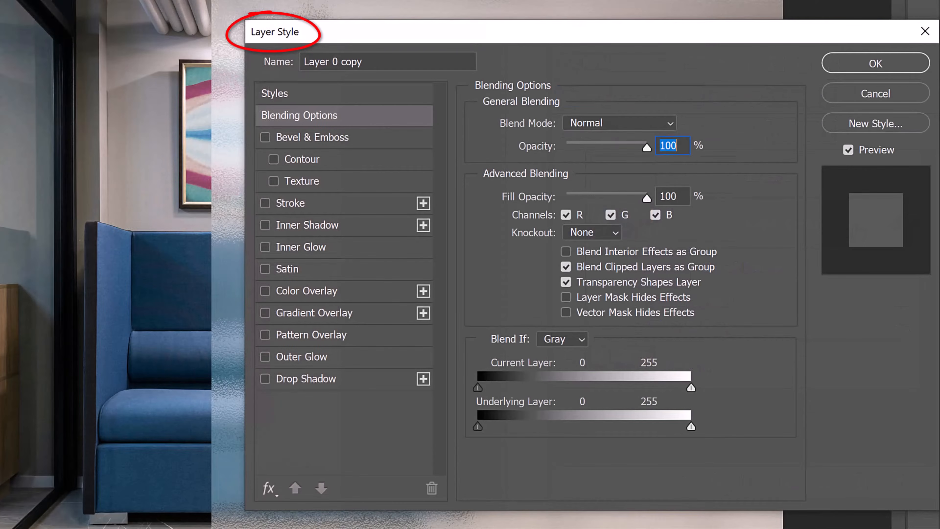
pyautogui.click(319, 139)
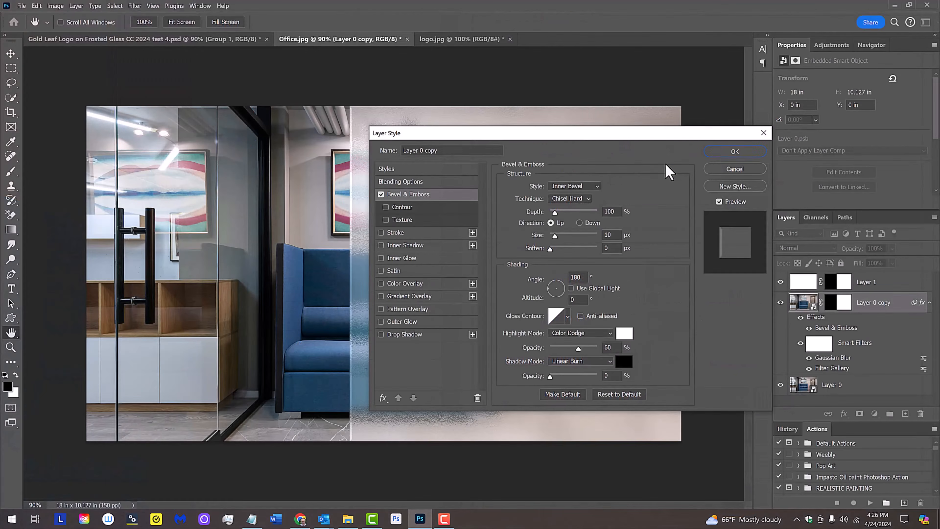
pyautogui.click(724, 151)
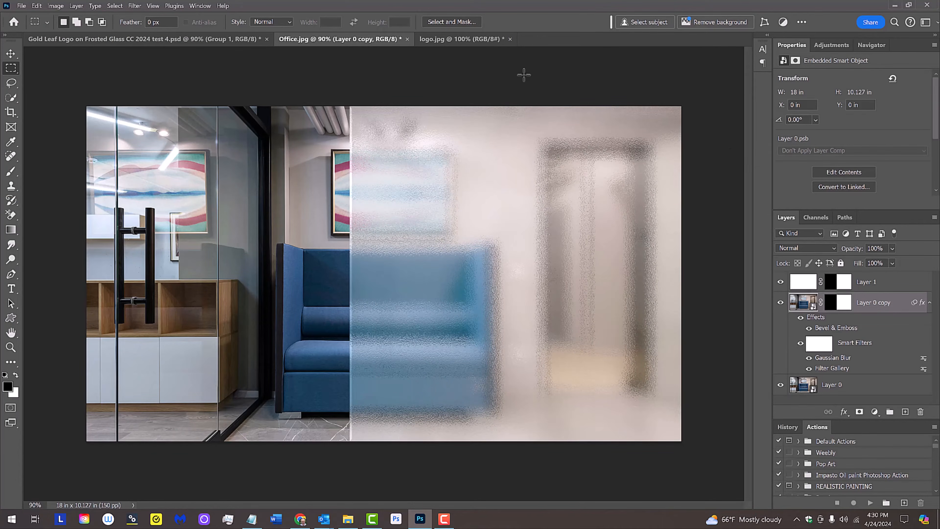
# Apply a Threshold adjustment to the logo in logo.jpg and invert its black and white
pyautogui.click(459, 39)
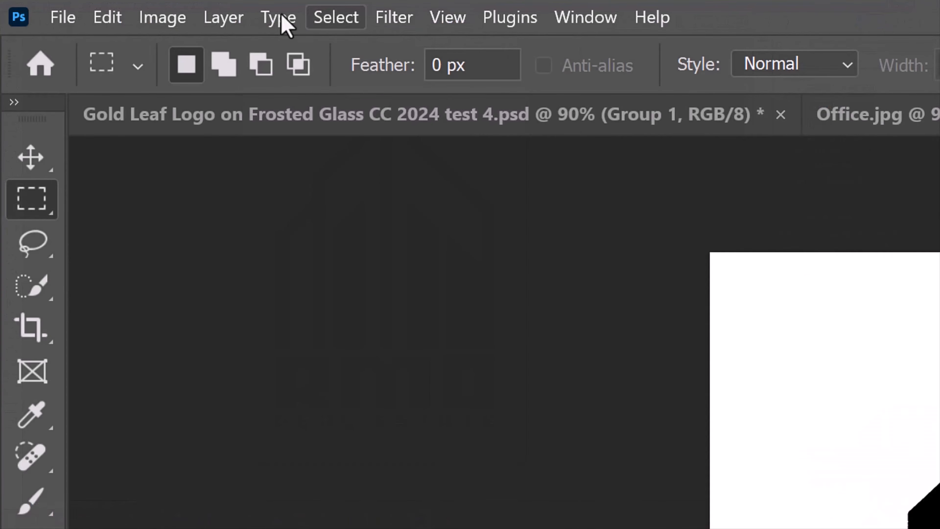
pyautogui.click(56, 6)
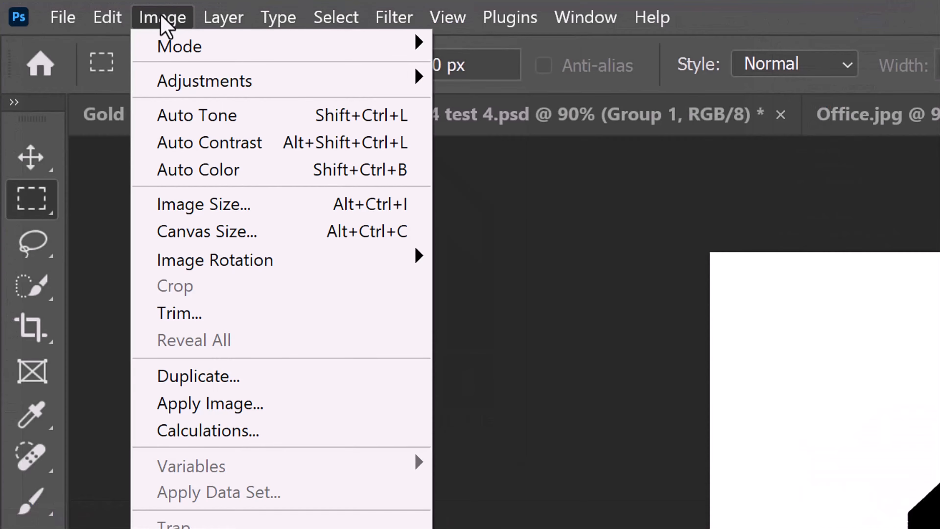
pyautogui.moveTo(188, 74)
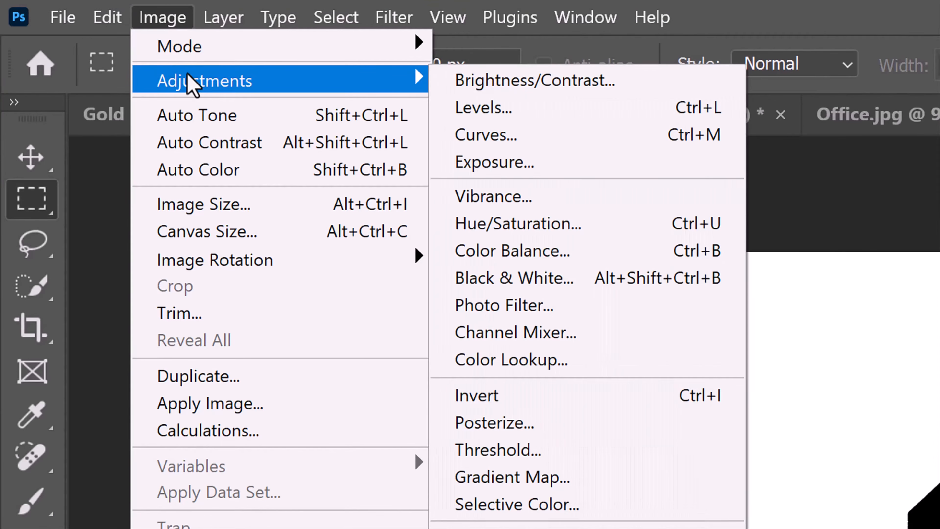
pyautogui.click(485, 448)
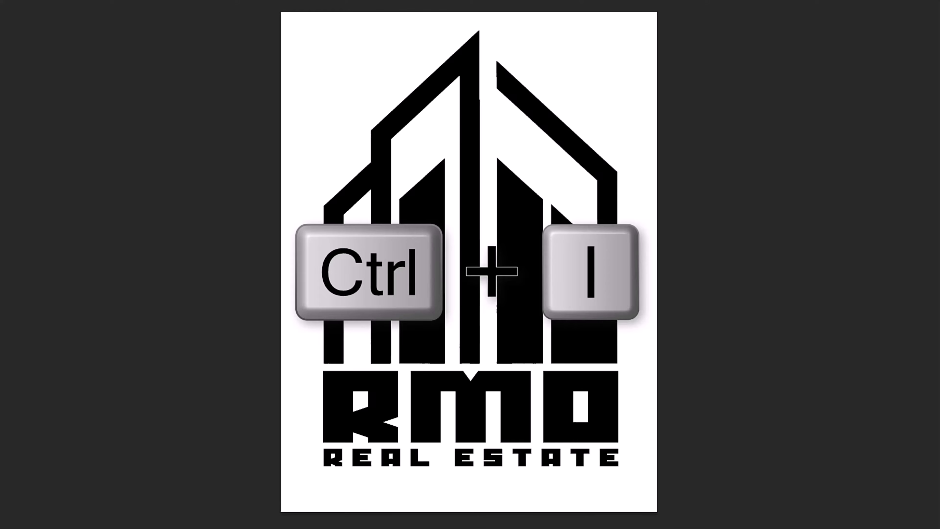
pyautogui.hotkey('ctrl', 'i')
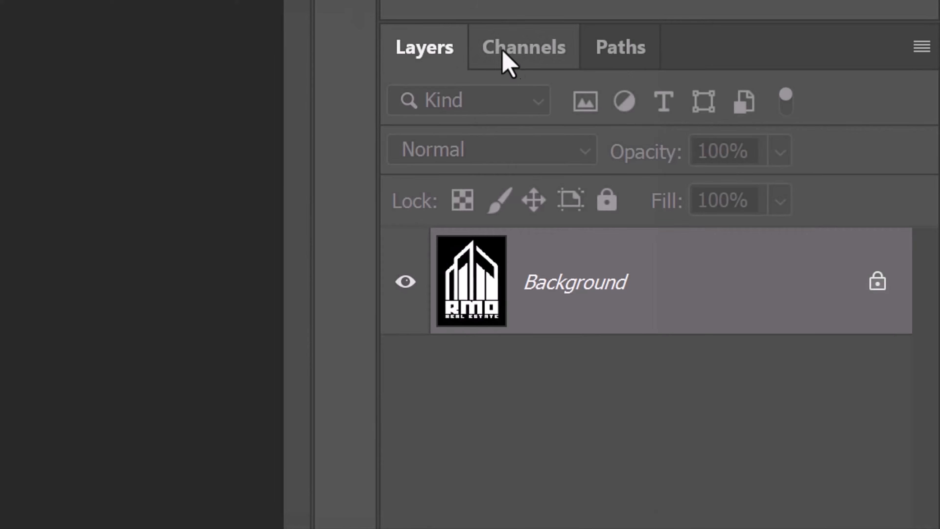
# Load the RGB channel as a selection and turn it into a layer mask on the logo's Background layer
pyautogui.click(526, 50)
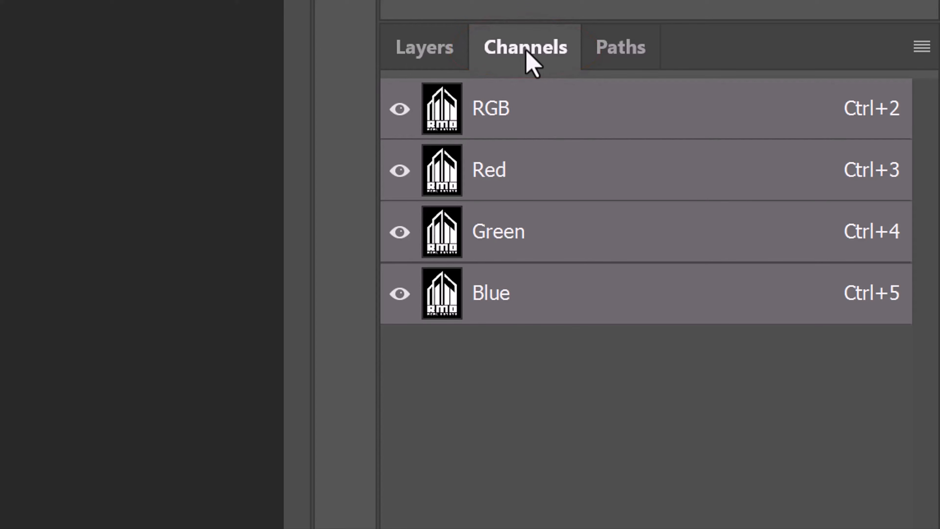
pyautogui.keyDown('ctrl'); pyautogui.click(446, 113); pyautogui.keyUp('ctrl')
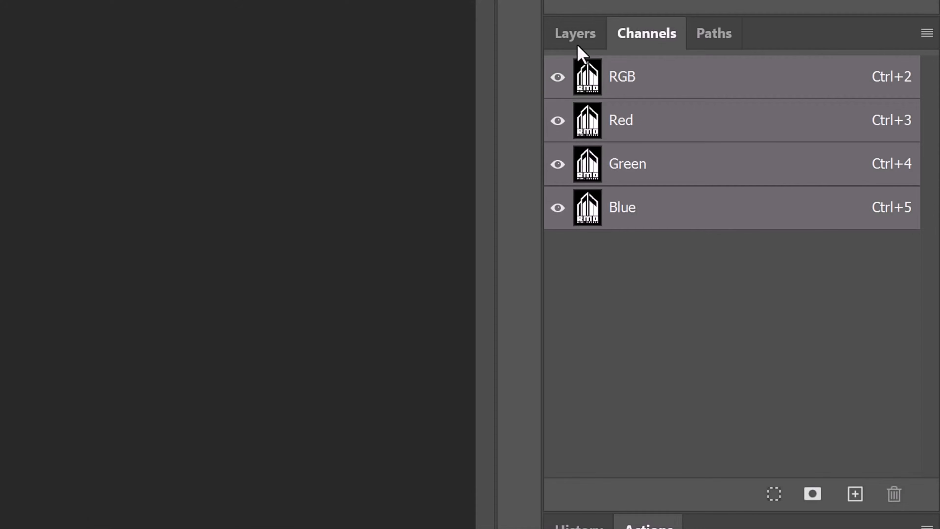
pyautogui.click(575, 38)
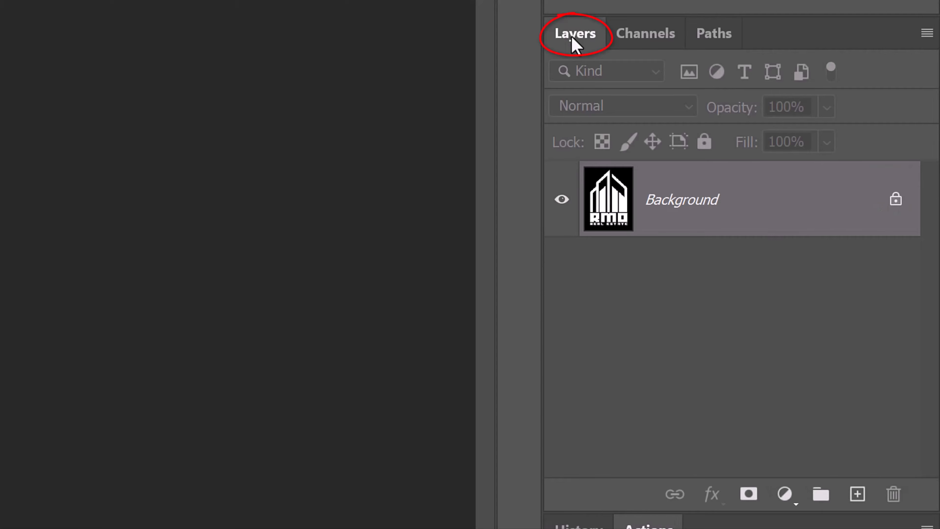
pyautogui.click(749, 496)
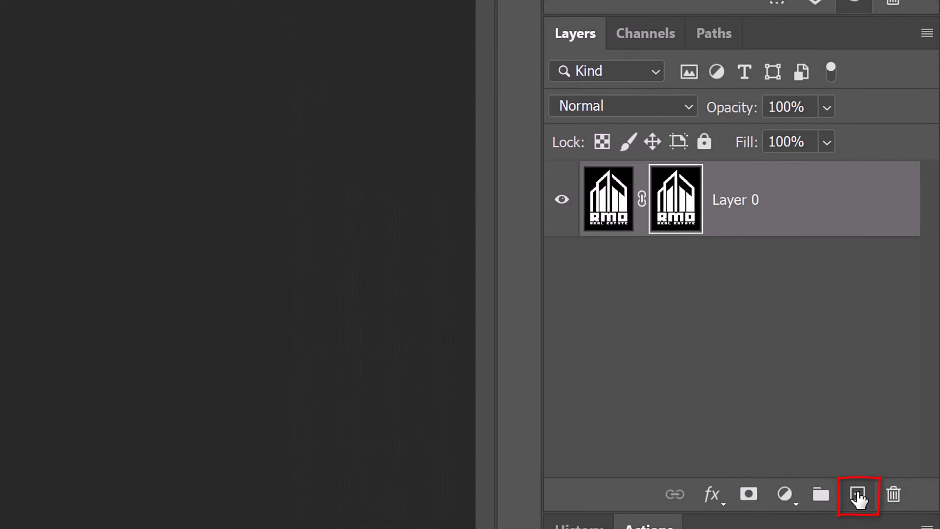
# Add a new layer above Layer 0 and set the background color to hex 87681E
pyautogui.click(858, 496)
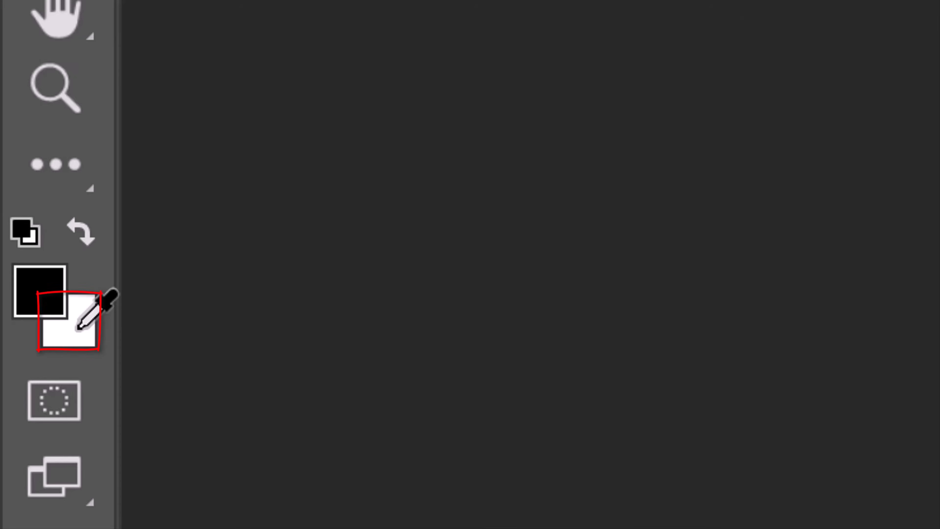
pyautogui.click(79, 327)
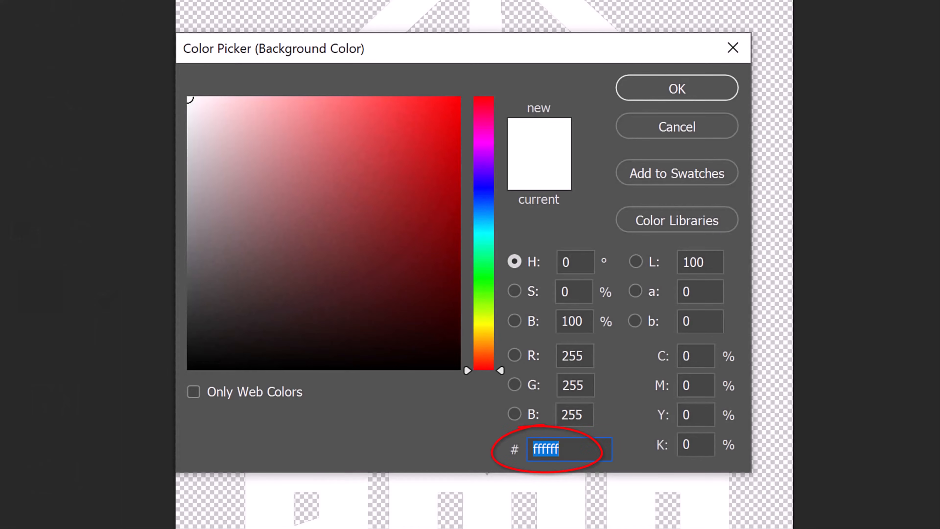
pyautogui.write('8')
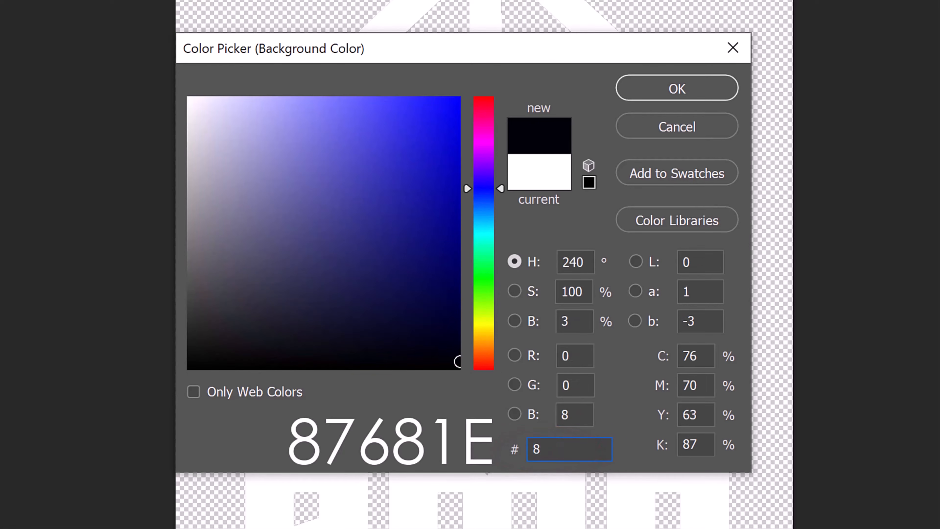
pyautogui.write('76')
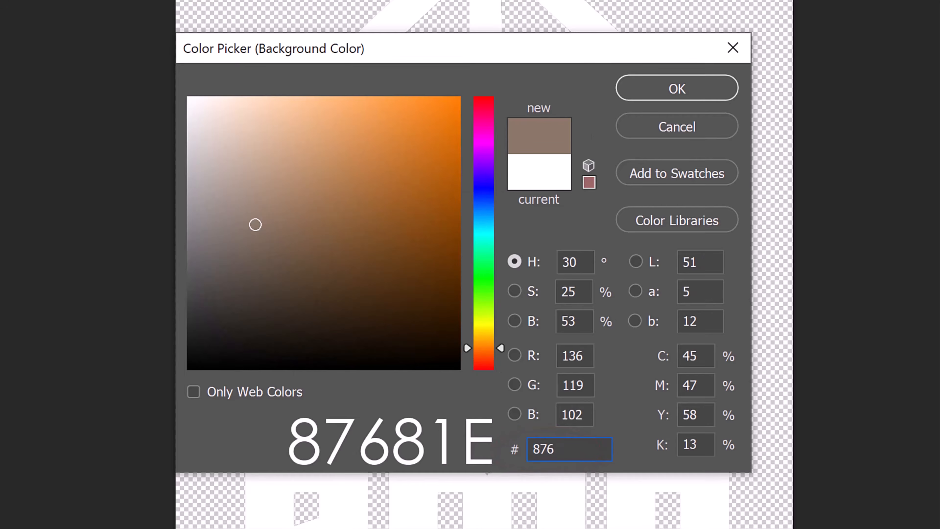
pyautogui.write('81')
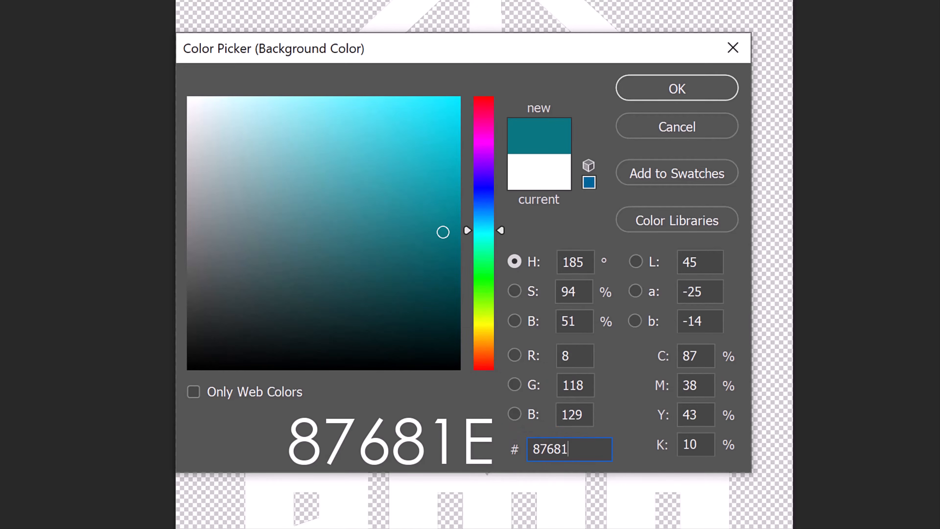
pyautogui.write('E')
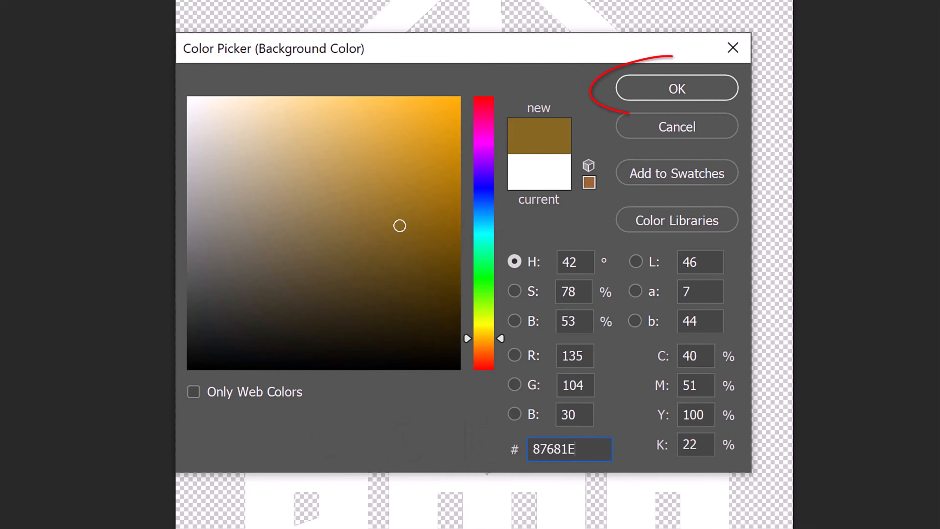
pyautogui.press('Return')
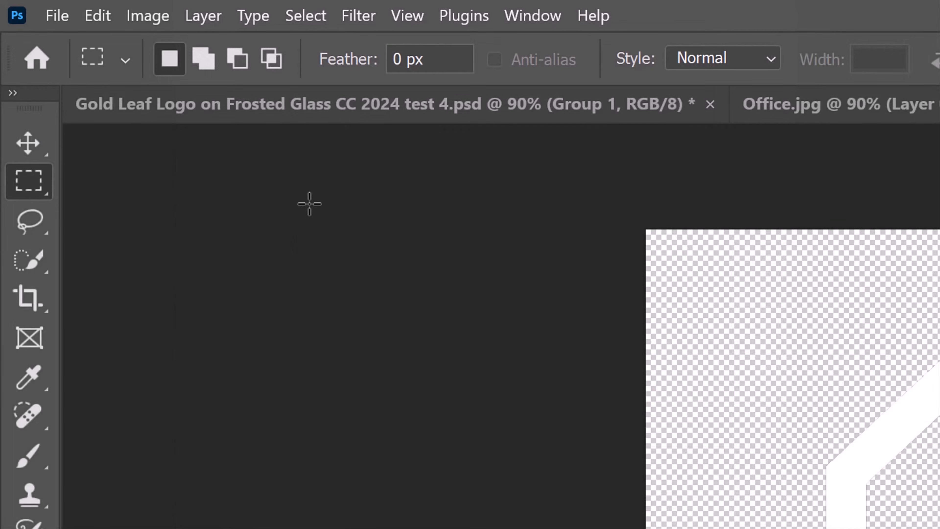
# Render Clouds on the new layer and convert it to a Smart Object
pyautogui.click(359, 17)
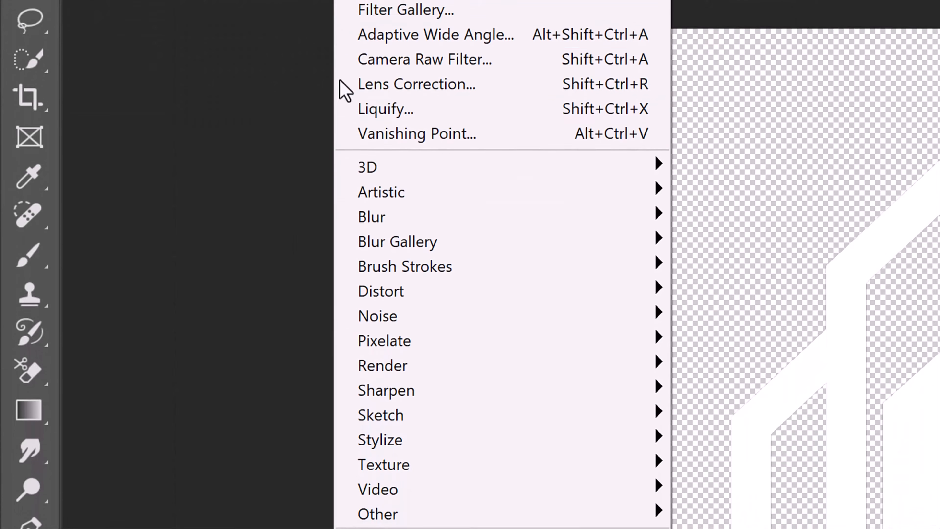
pyautogui.moveTo(383, 523)
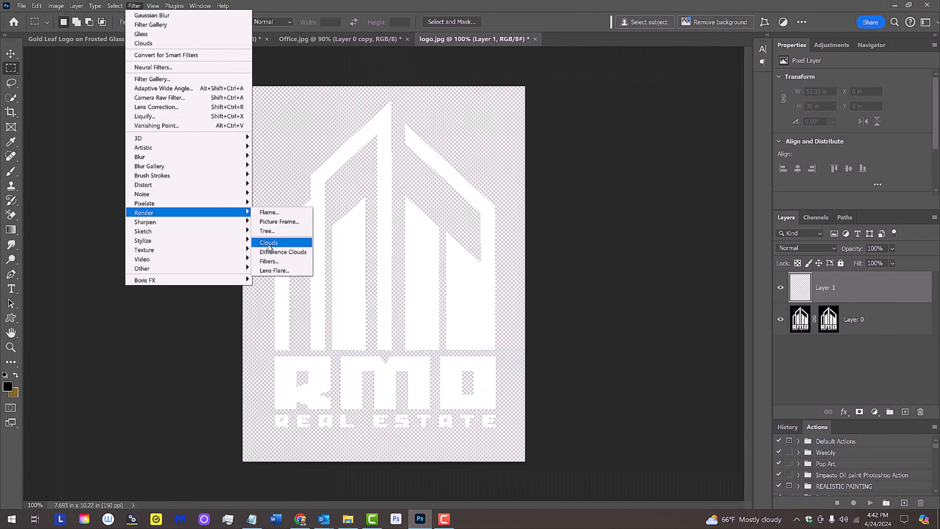
pyautogui.click(718, 444)
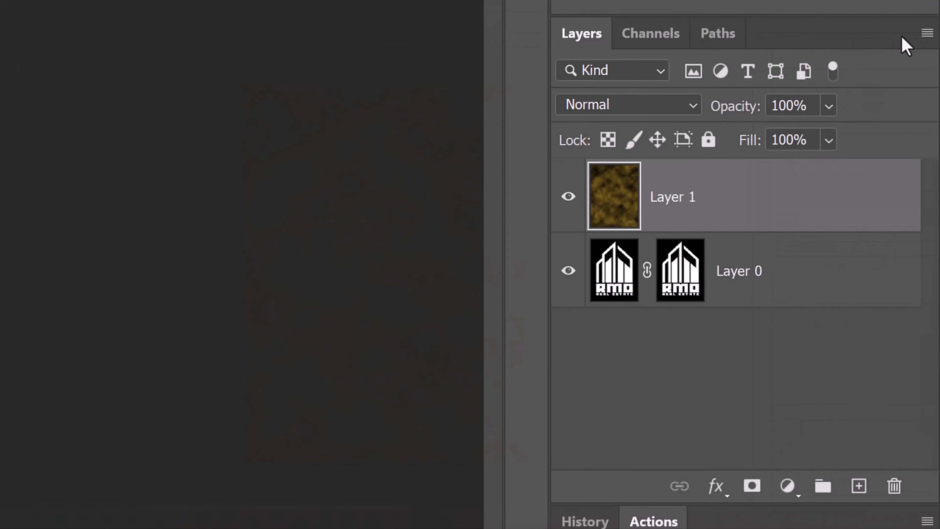
pyautogui.click(935, 217)
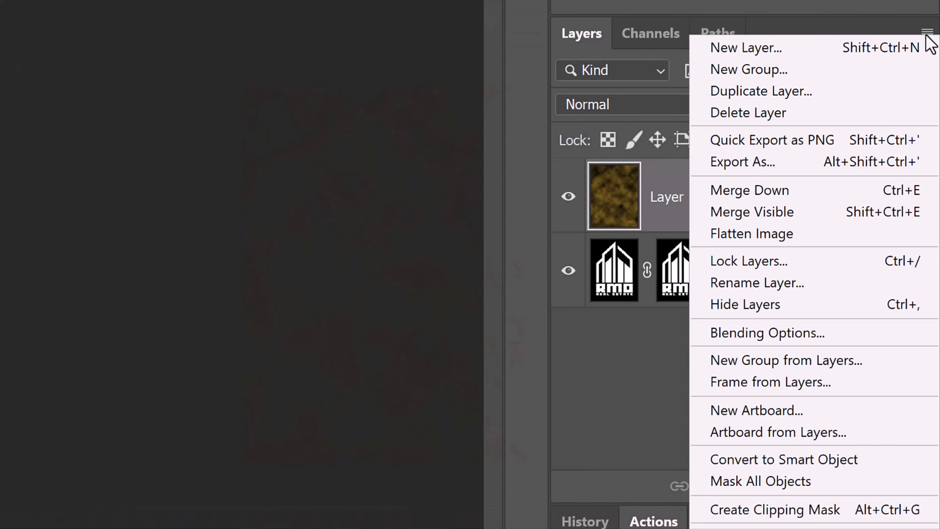
pyautogui.click(778, 460)
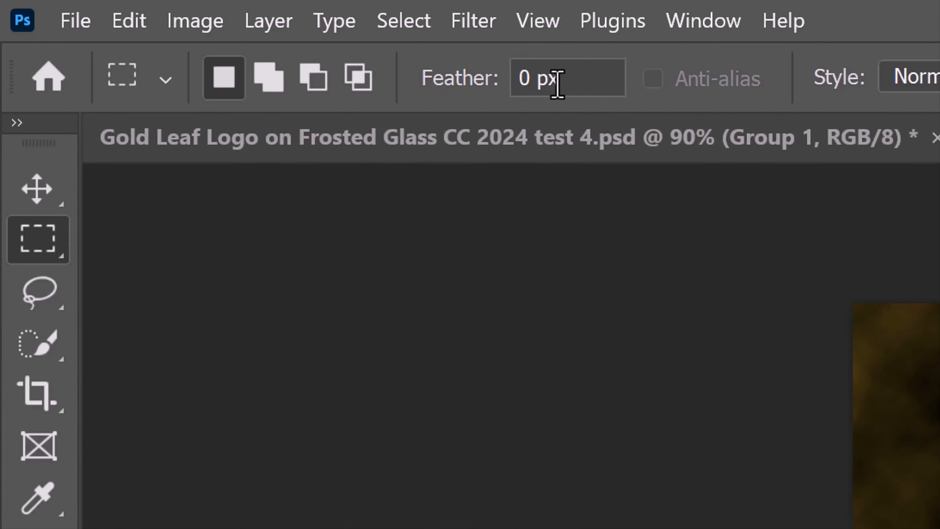
# Apply a Glass filter to Layer 1 with Distortion 6, Smoothness 1, Frosted texture and Scaling 200%, and convert the layer to a Smart Object again
pyautogui.click(474, 19)
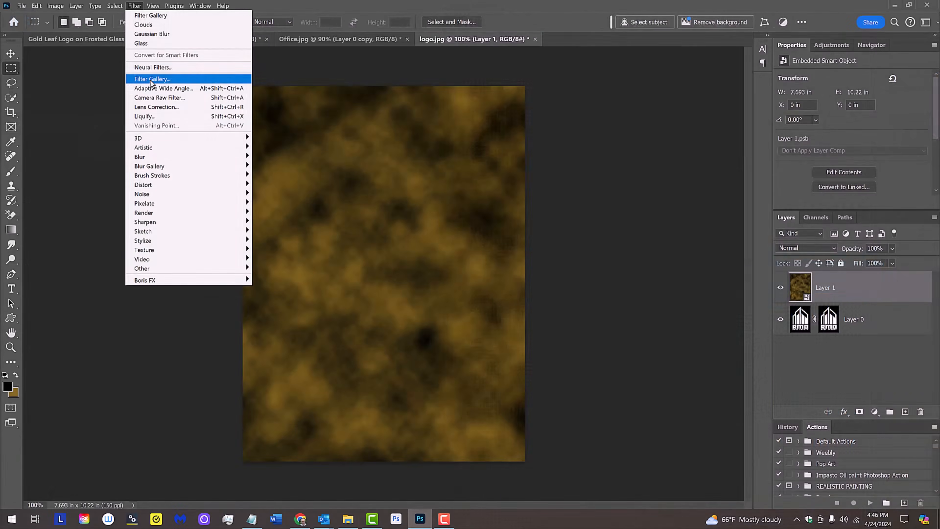
pyautogui.click(528, 283)
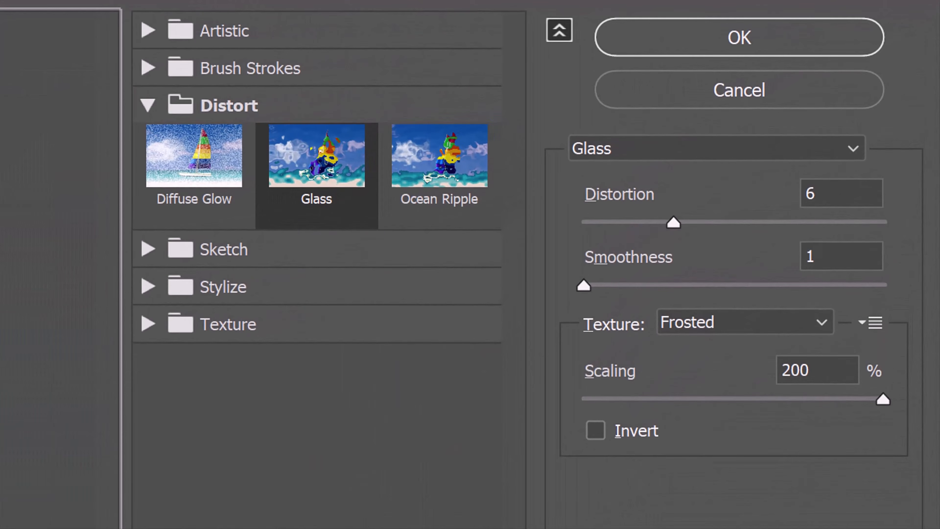
pyautogui.click(737, 38)
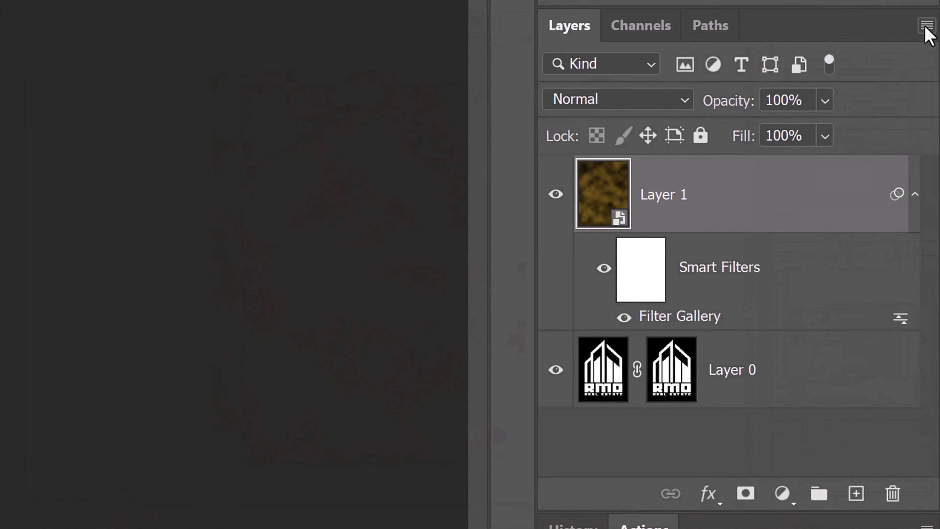
pyautogui.click(934, 217)
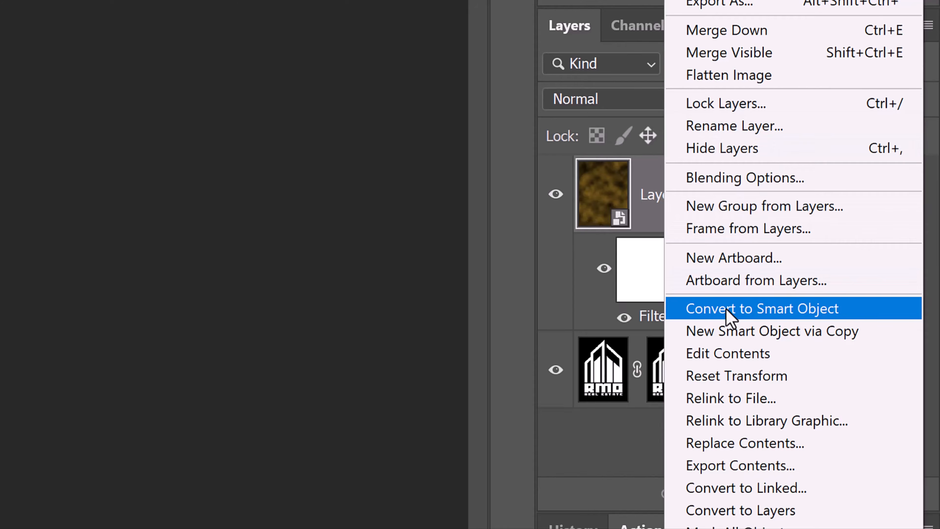
pyautogui.click(726, 310)
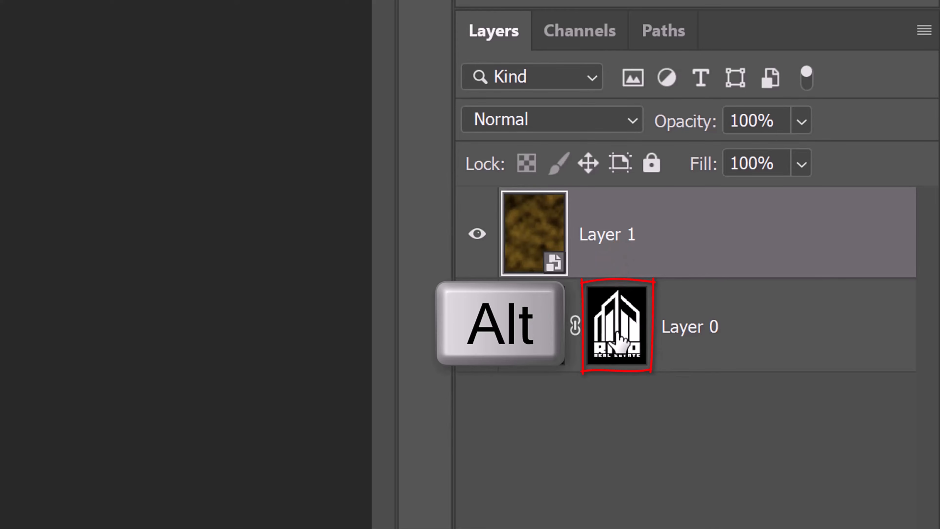
# Copy Layer 0's mask onto Layer 1 and unlink the copied mask from the gold texture
pyautogui.moveTo(618, 339); pyautogui.dragTo(623, 238)
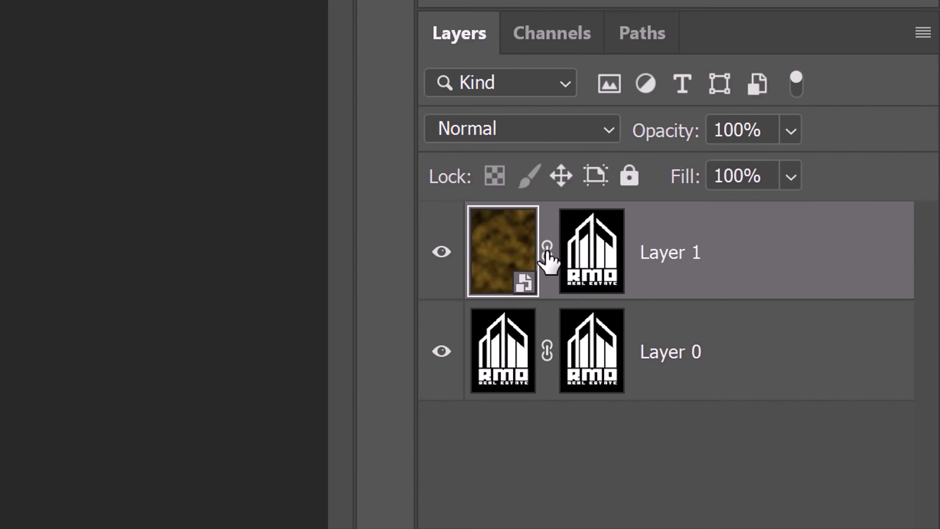
pyautogui.click(546, 252)
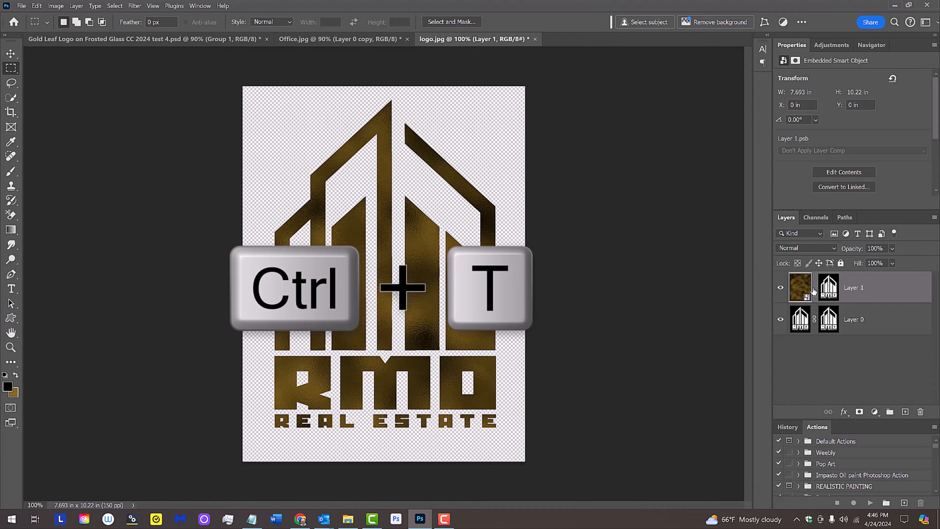
# Scale Layer 1's gold texture to 170% in width and height inside its unlinked mask
pyautogui.hotkey('ctrl', 't')
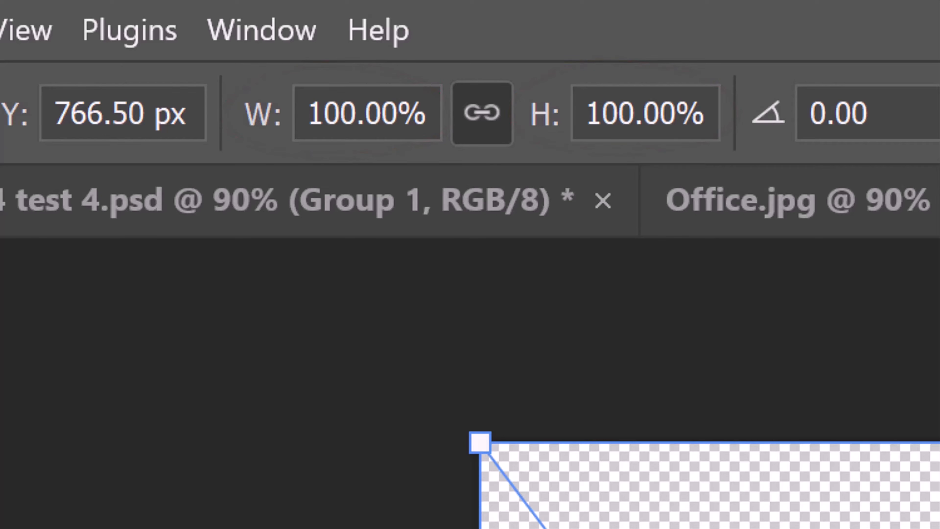
pyautogui.click(358, 108)
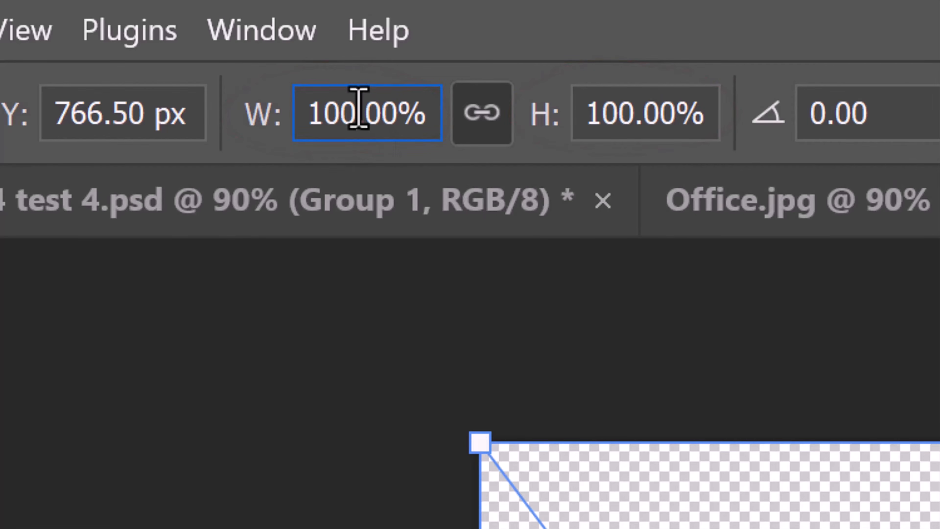
pyautogui.press('BackSpace')
pyautogui.press('BackSpace')
pyautogui.write('70')
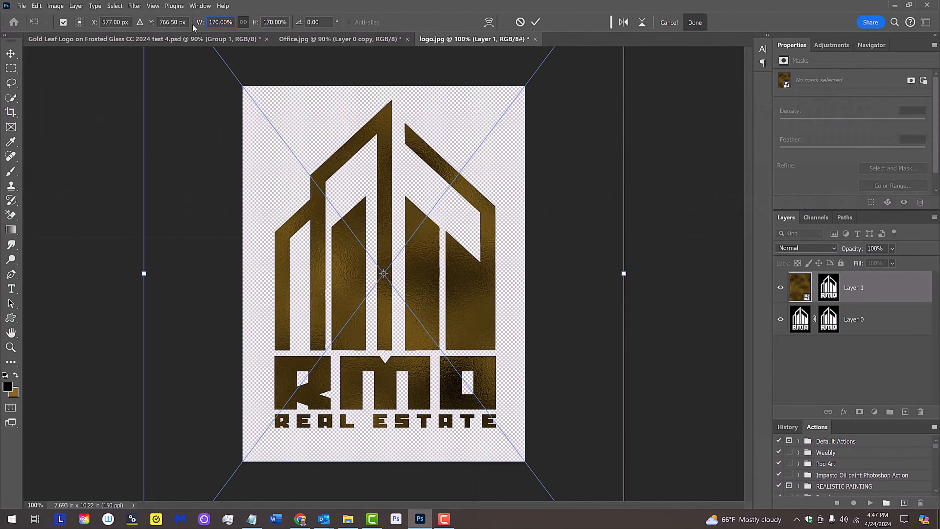
pyautogui.press('Return')
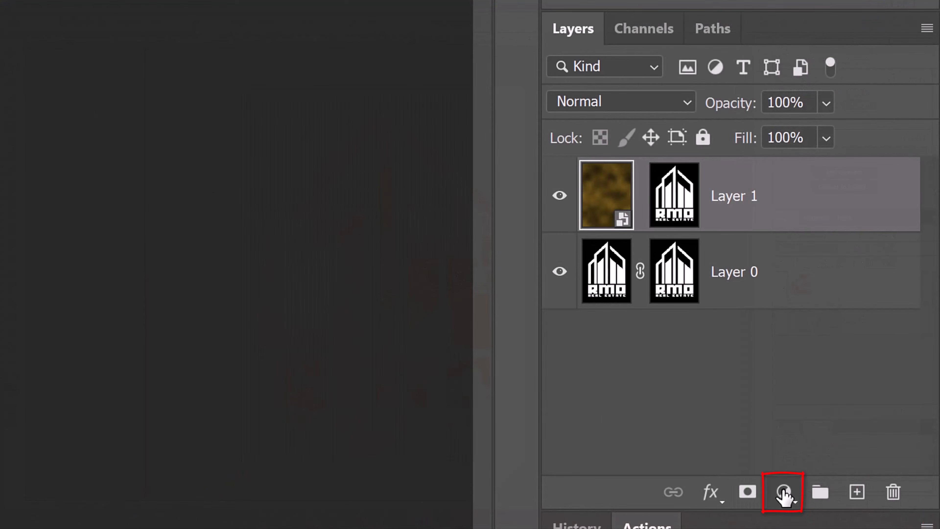
# Add a Brightness/Contrast adjustment layer above Layer 1 with Brightness set to 40
pyautogui.click(784, 494)
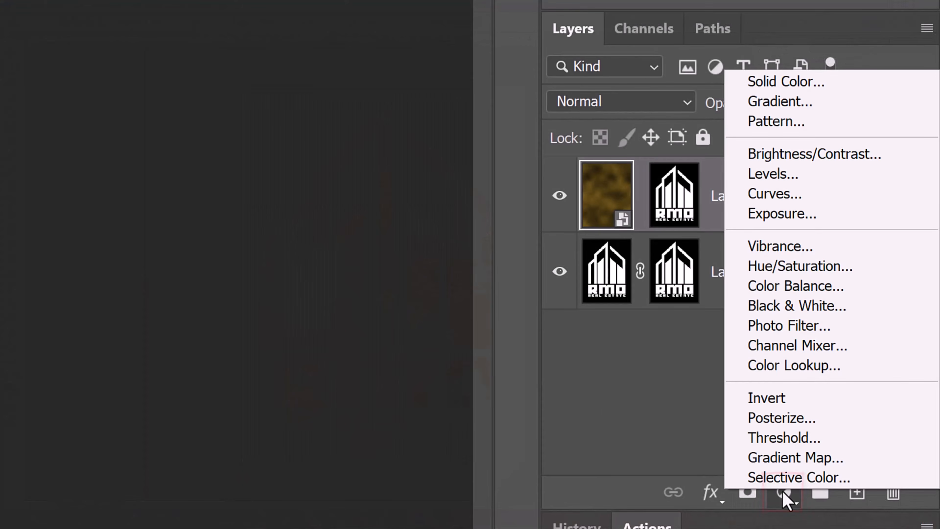
pyautogui.click(787, 157)
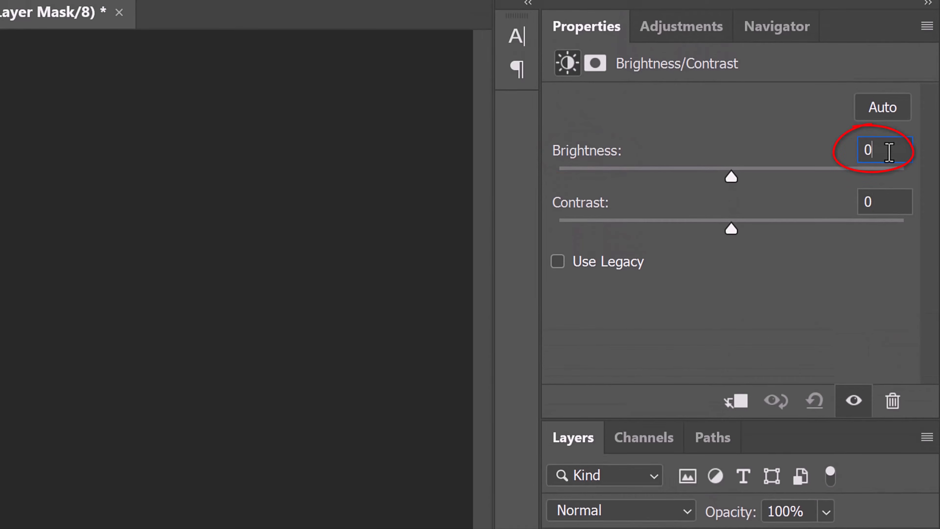
pyautogui.doubleClick(887, 157)
pyautogui.write('40')
pyautogui.press('Return')
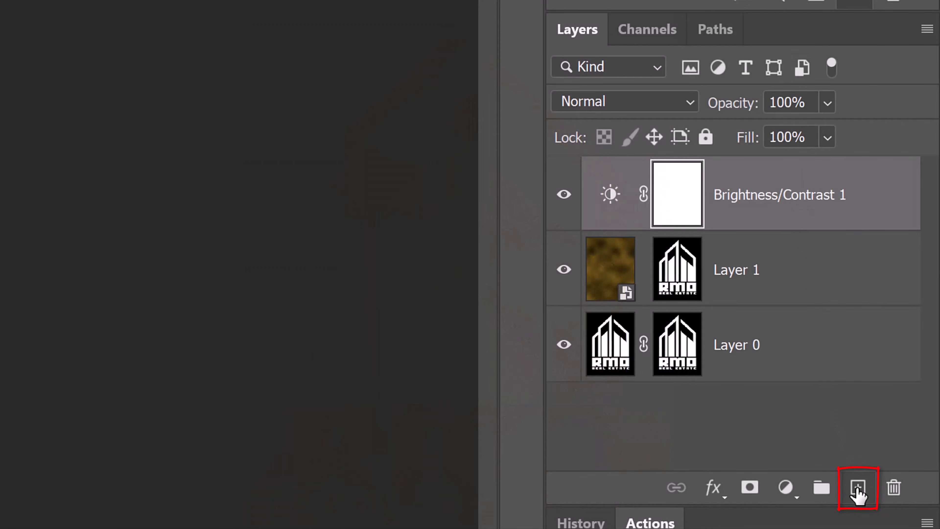
# Add a new top layer in Overlay mode, filled with white in the shape of Layer 1's mask, with the selection cleared
pyautogui.click(858, 489)
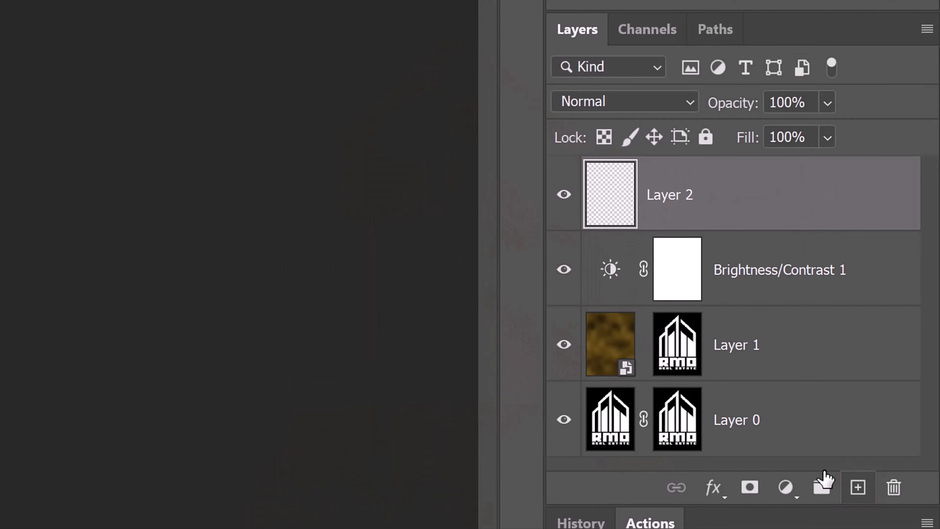
pyautogui.keyDown('ctrl'); pyautogui.click(678, 350); pyautogui.keyUp('ctrl')
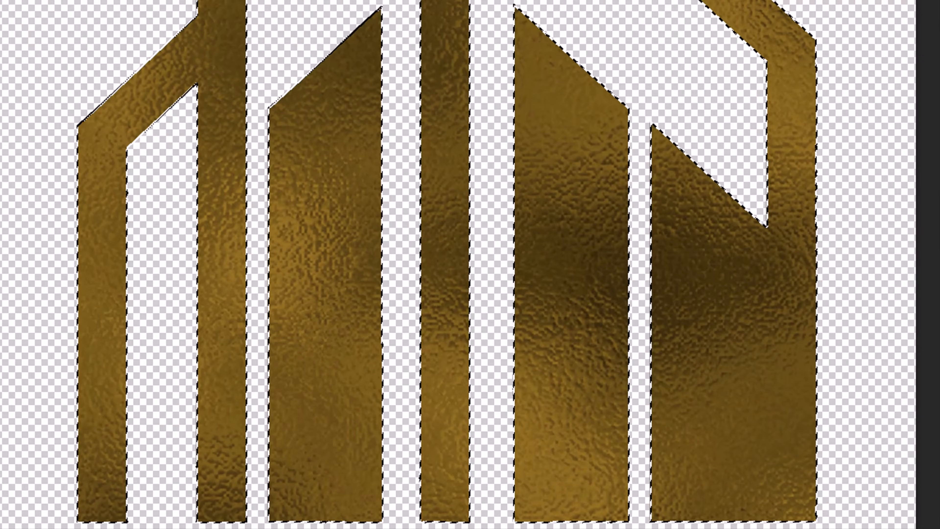
pyautogui.hotkey('shift', 'F5')
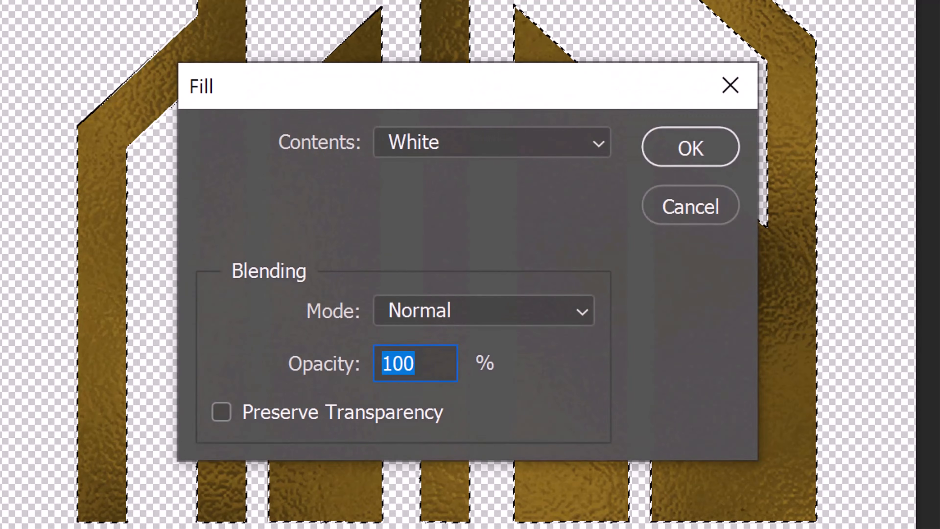
pyautogui.click(598, 146)
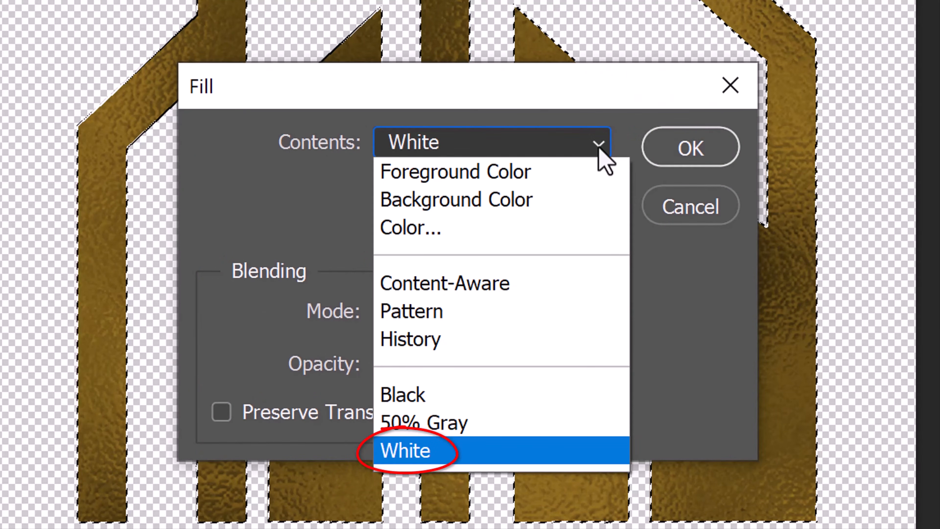
pyautogui.click(599, 147)
pyautogui.click(676, 154)
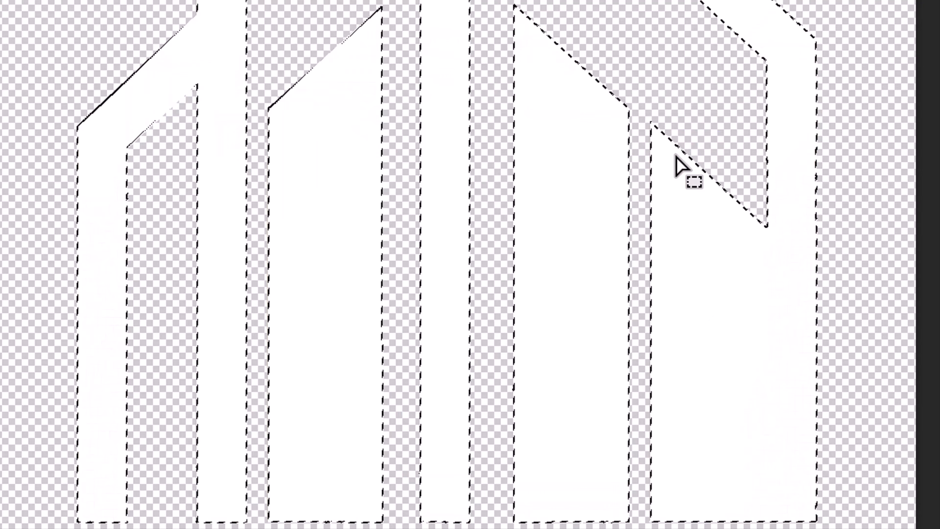
pyautogui.hotkey('ctrl', 'd')
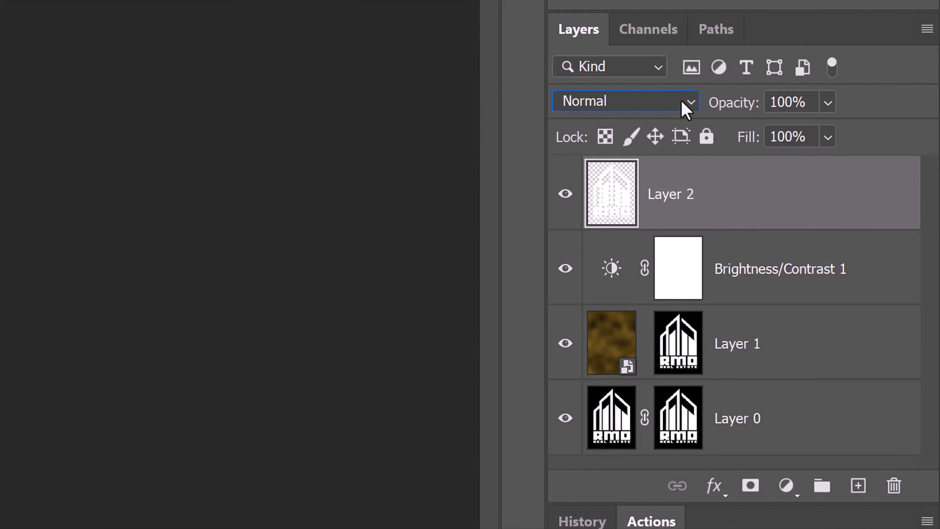
pyautogui.click(682, 105)
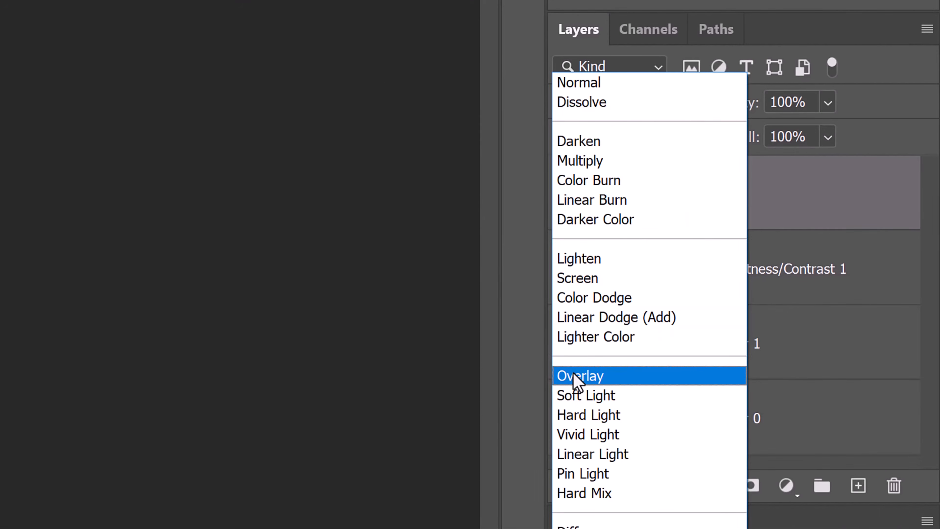
pyautogui.click(576, 376)
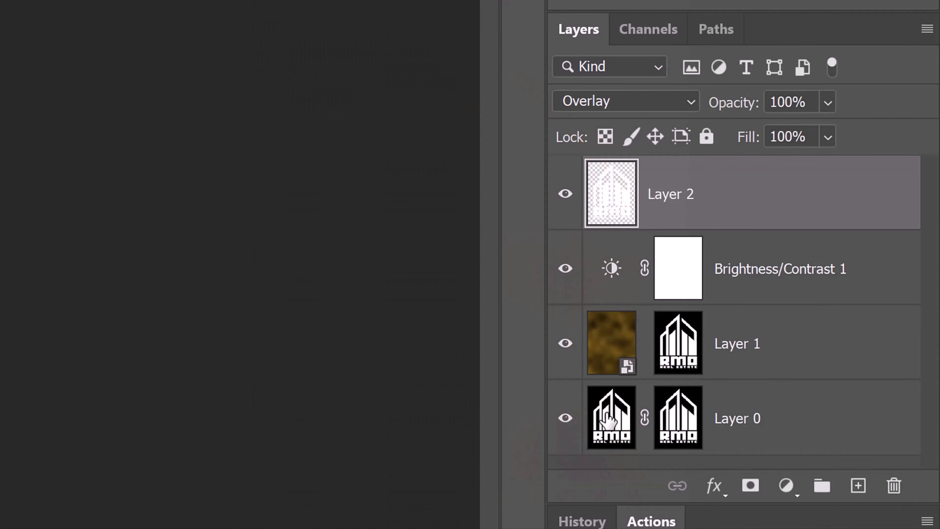
# Combine Layer 2, Brightness/Contrast 1, Layer 1 and Layer 0 into a single smart object
pyautogui.keyDown('shift'); pyautogui.click(613, 424); pyautogui.keyUp('shift')
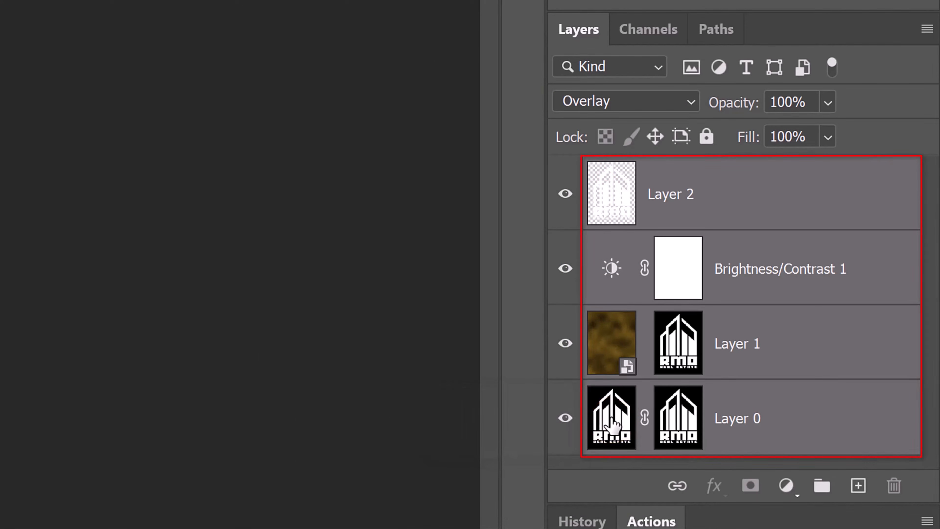
pyautogui.click(926, 29)
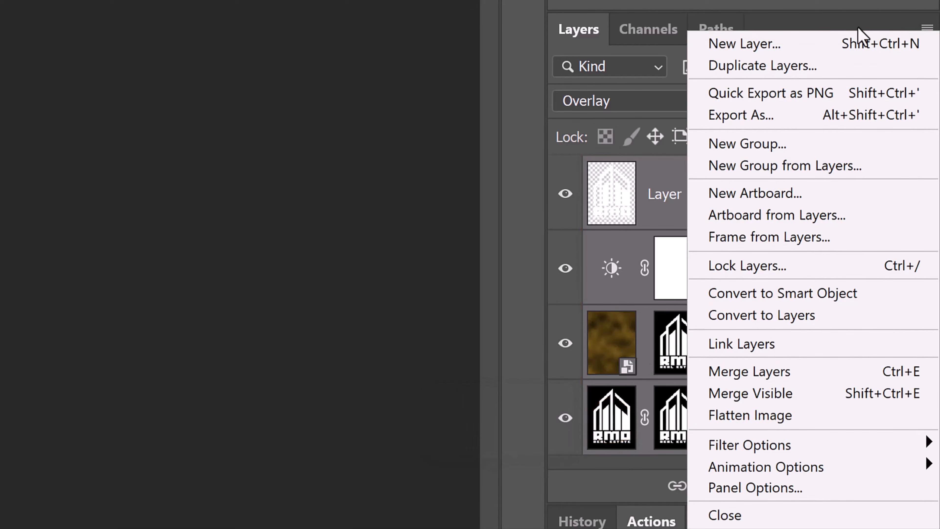
pyautogui.click(746, 293)
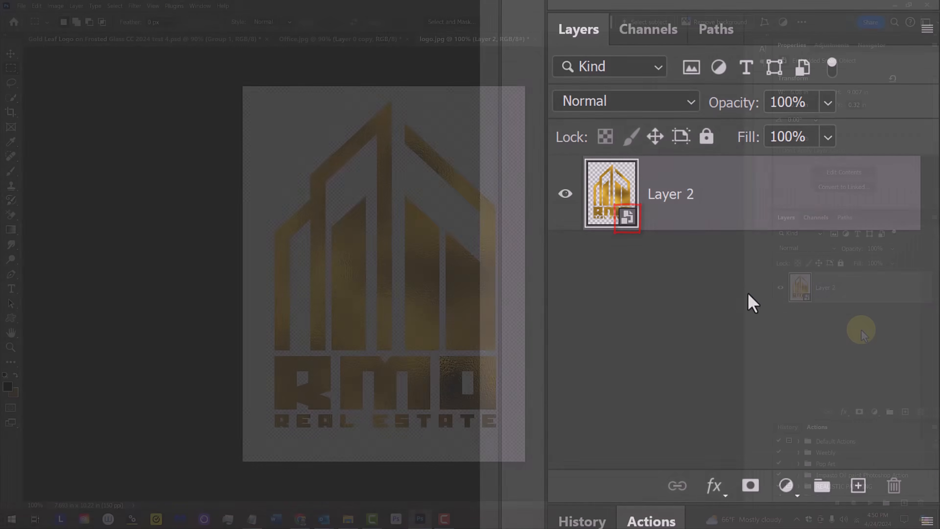
# Move the gold logo smart object into Office.jpg, raise it to the top of the layer stack and position it over the frosted glass
pyautogui.press('v')
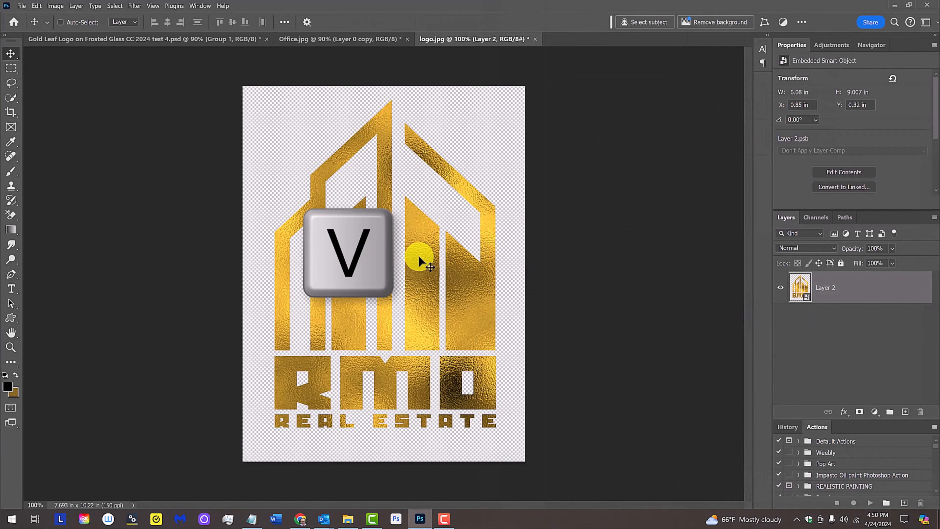
pyautogui.moveTo(418, 256); pyautogui.dragTo(357, 44)
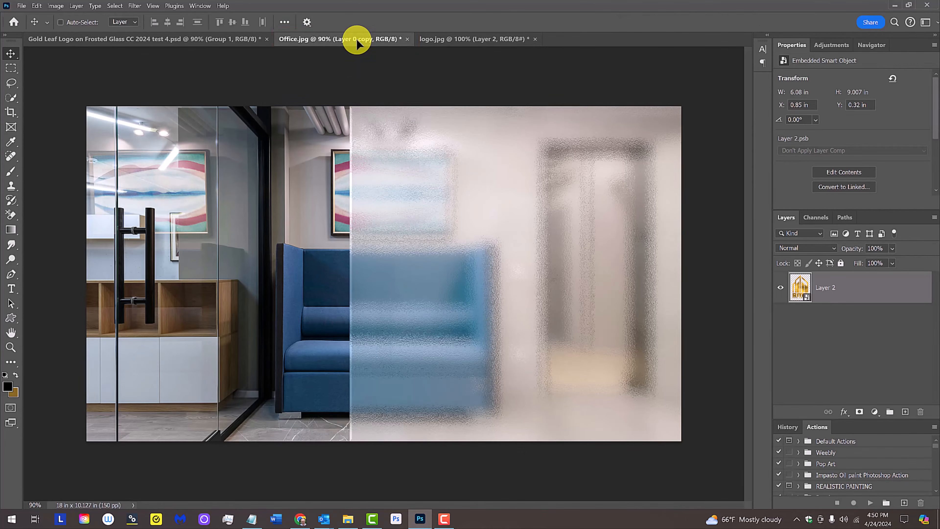
pyautogui.moveTo(357, 40); pyautogui.dragTo(520, 286)
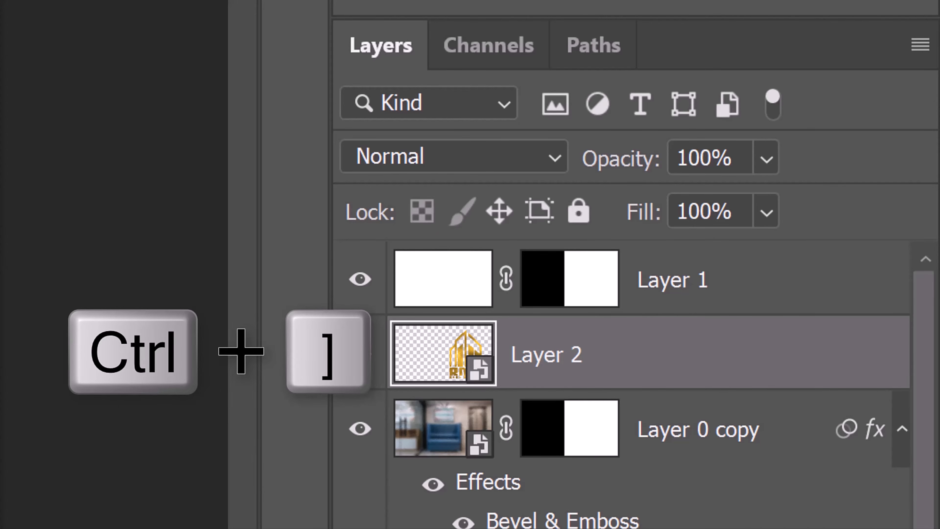
pyautogui.hotkey('ctrl', ']')
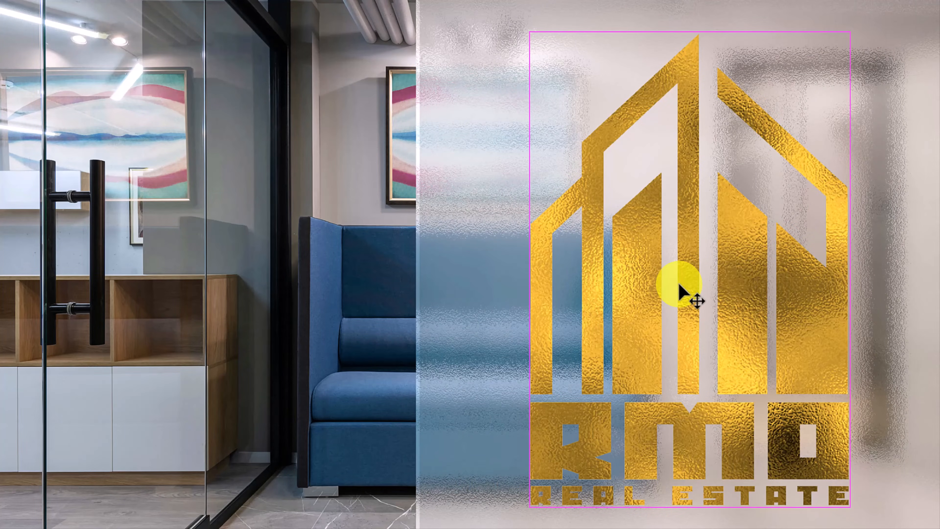
pyautogui.moveTo(679, 284); pyautogui.dragTo(668, 266)
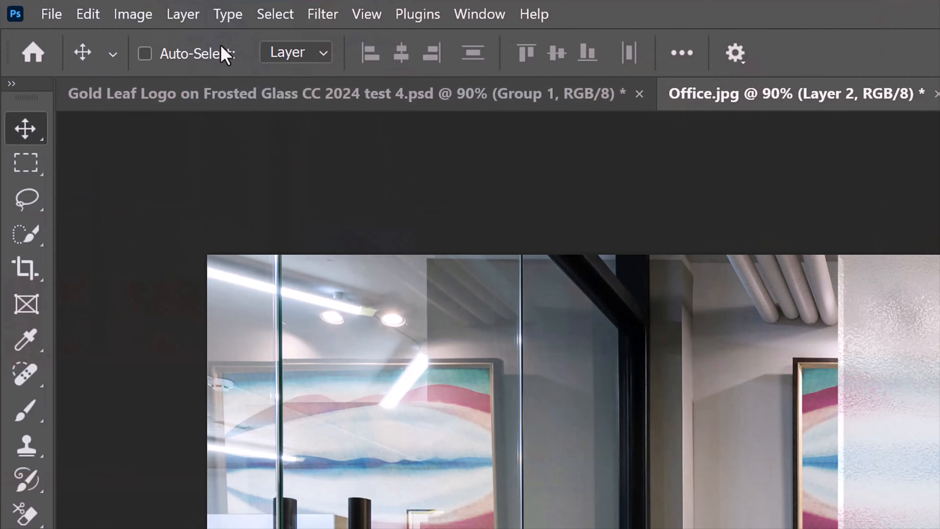
# Apply a Shadows/Highlights adjustment to the logo smart object with the Shadows Amount at 100%
pyautogui.click(137, 16)
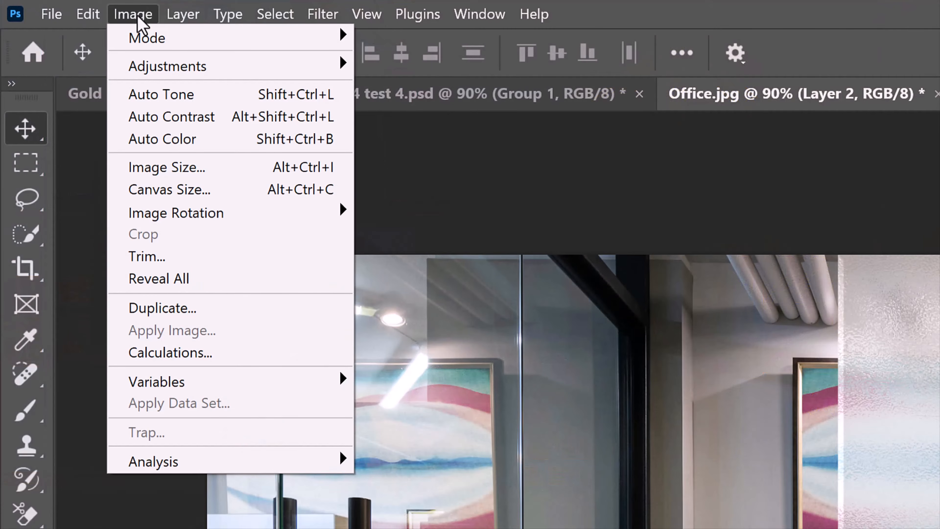
pyautogui.moveTo(168, 69)
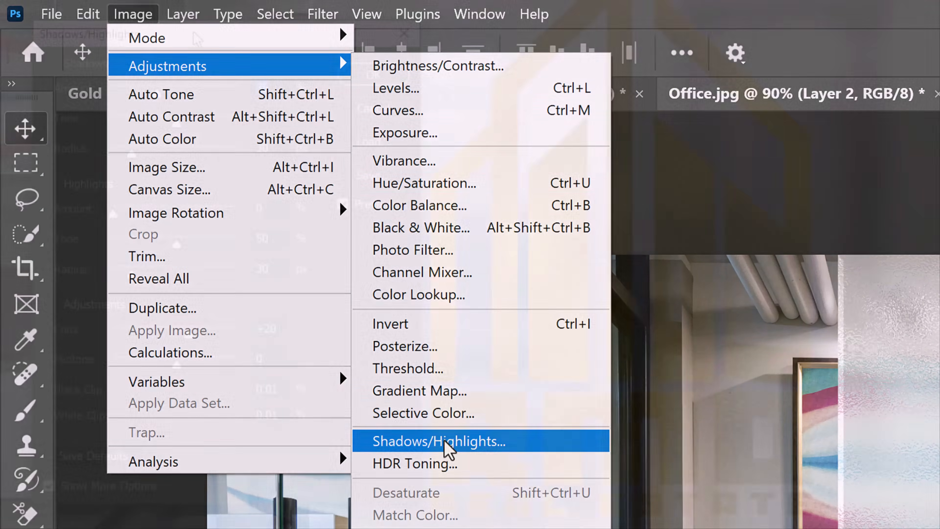
pyautogui.click(449, 441)
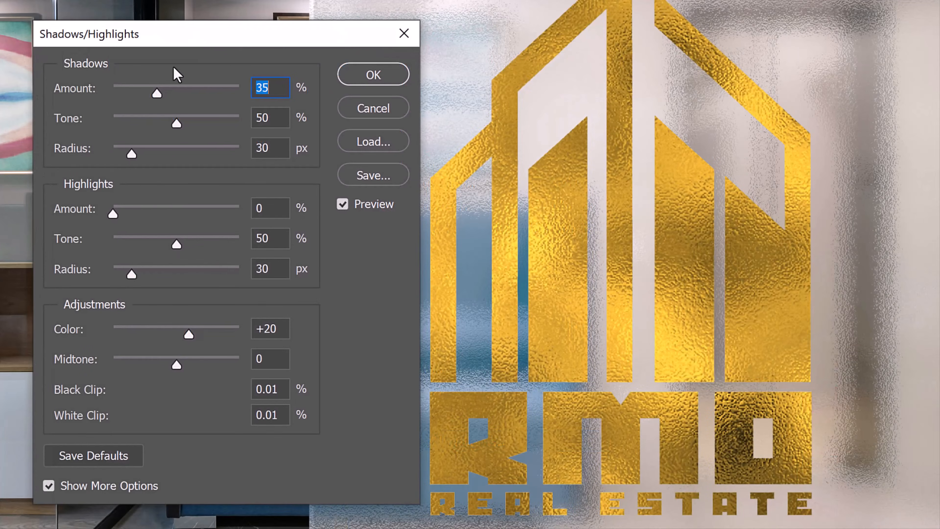
pyautogui.moveTo(158, 93); pyautogui.dragTo(301, 92)
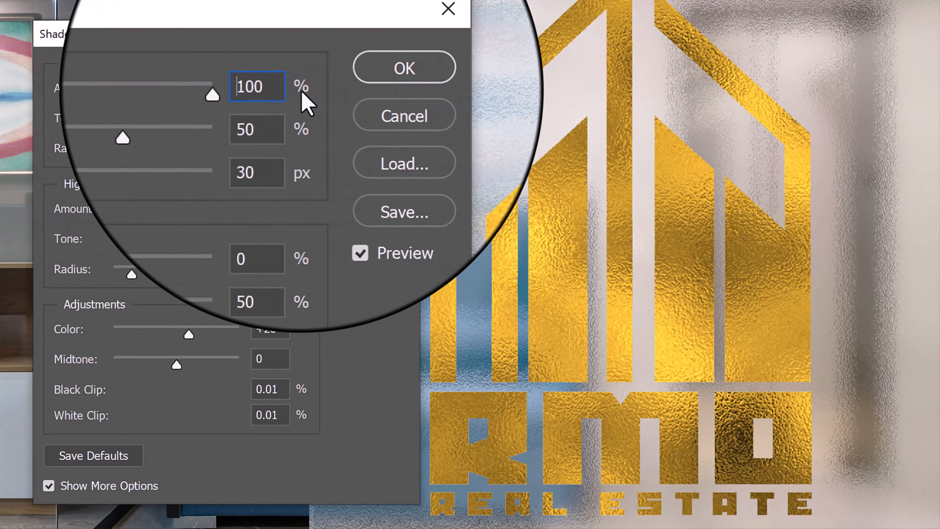
pyautogui.click(366, 77)
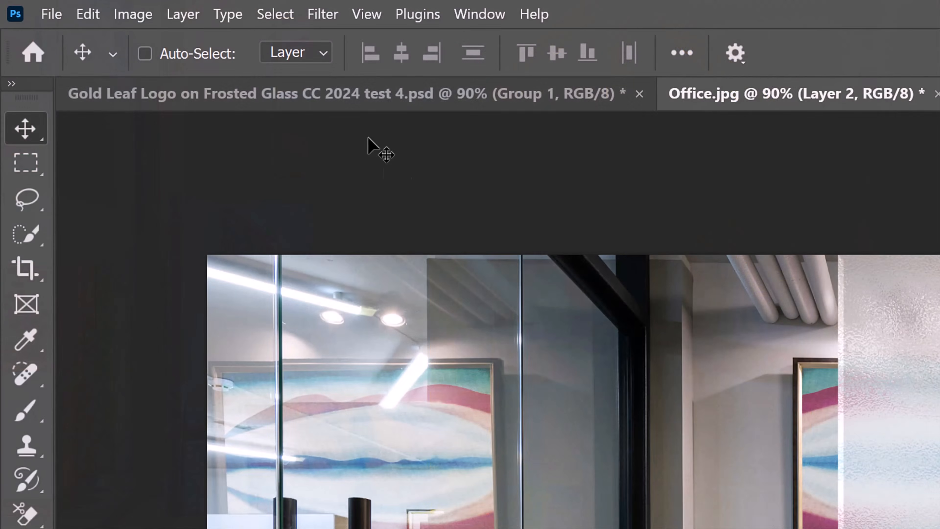
# Add two more Shadows/Highlights smart filters to the logo, each with the Shadows Amount at 100%
pyautogui.click(146, 13)
pyautogui.moveTo(170, 69)
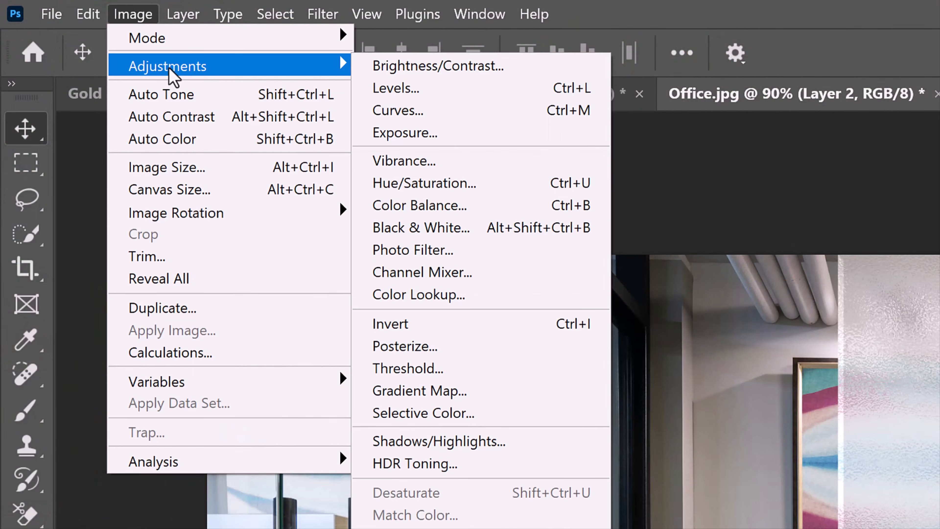
pyautogui.click(446, 441)
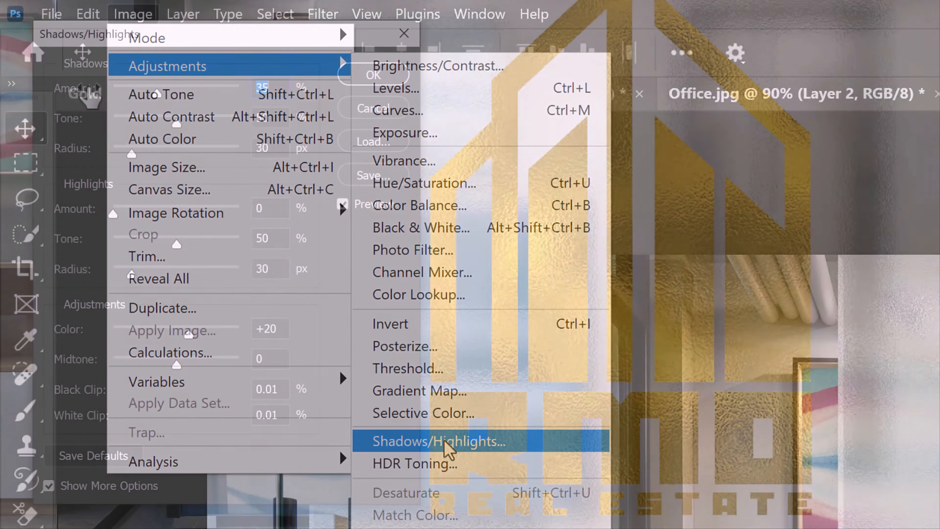
pyautogui.moveTo(157, 94); pyautogui.dragTo(312, 93)
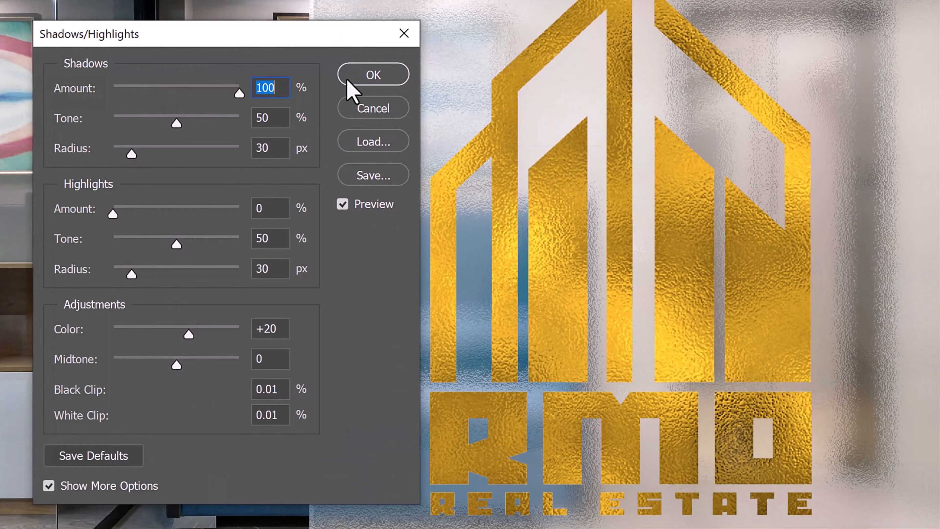
pyautogui.click(377, 80)
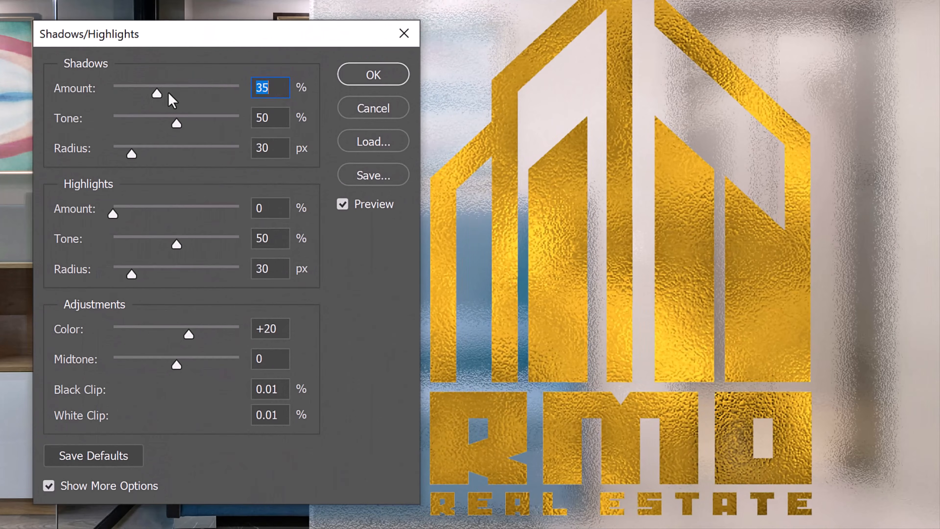
pyautogui.moveTo(169, 98); pyautogui.dragTo(296, 97)
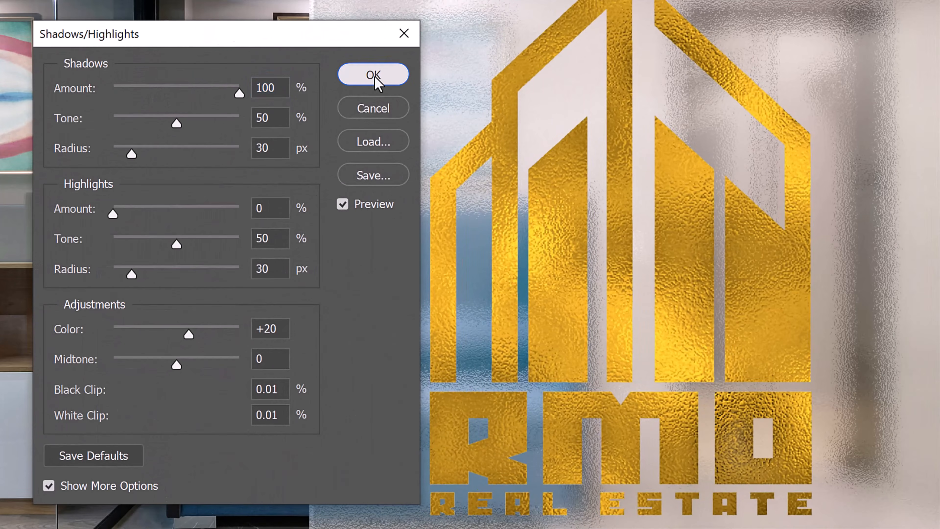
pyautogui.click(372, 76)
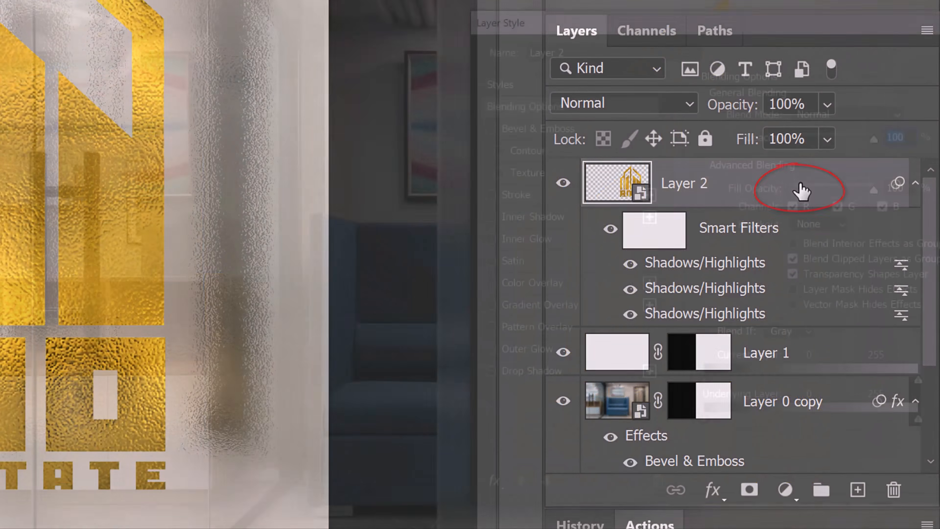
# Give the logo layer a white Outer Glow: Linear Dodge (Add), Opacity 10%, Noise 20%, Softer, Spread 0%, Size 250 px, Range 50%
pyautogui.doubleClick(801, 191)
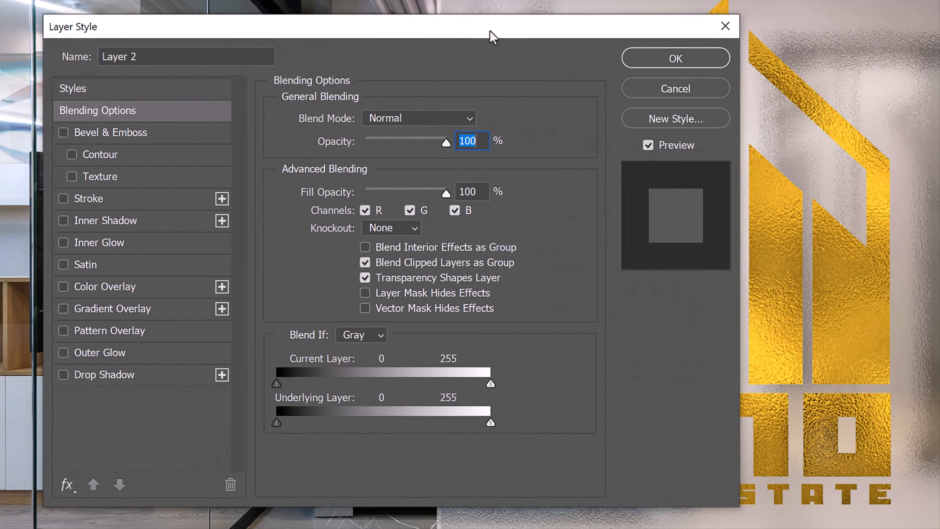
pyautogui.click(91, 351)
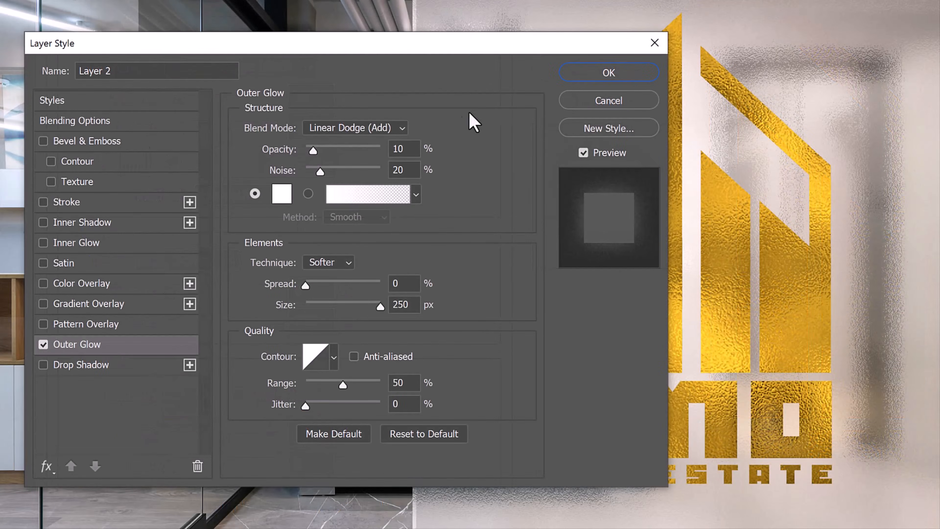
pyautogui.click(609, 70)
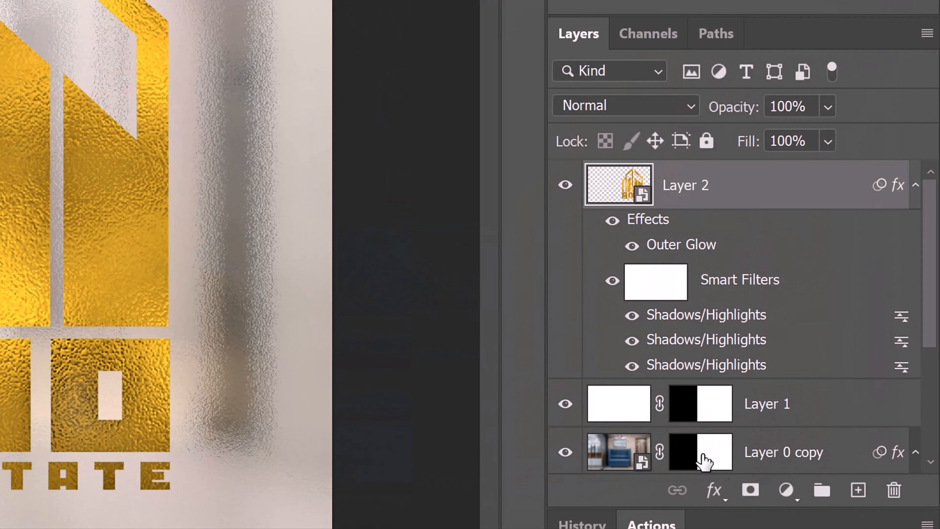
# Add a Levels adjustment layer above Layer 2 and clip it so it affects only the logo
pyautogui.click(785, 494)
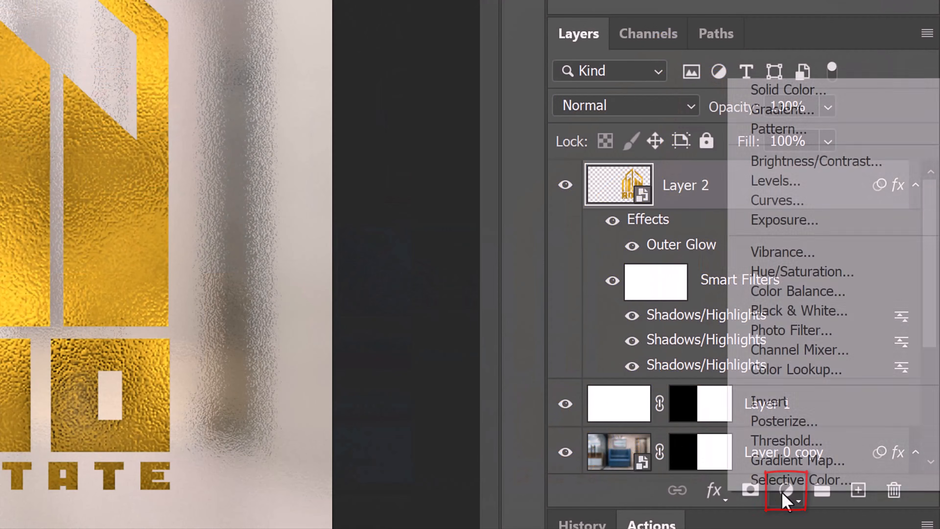
pyautogui.click(772, 182)
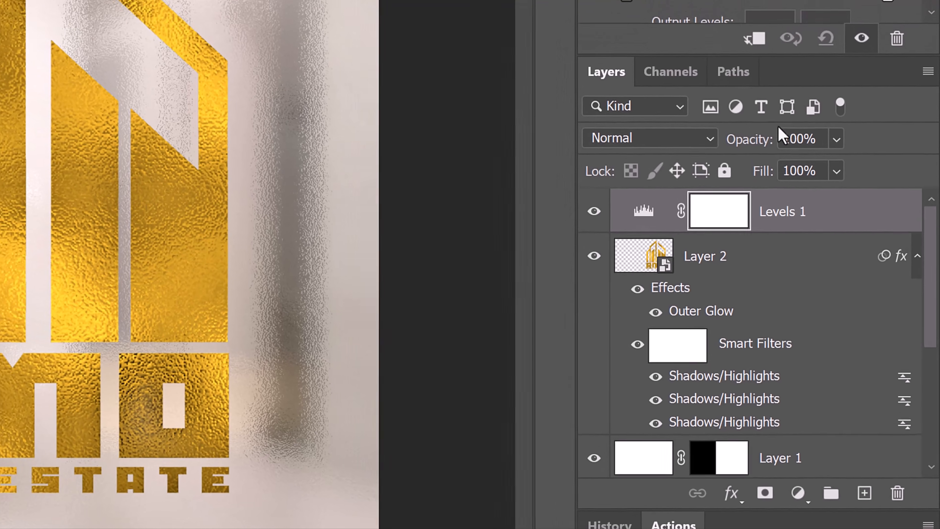
pyautogui.click(756, 43)
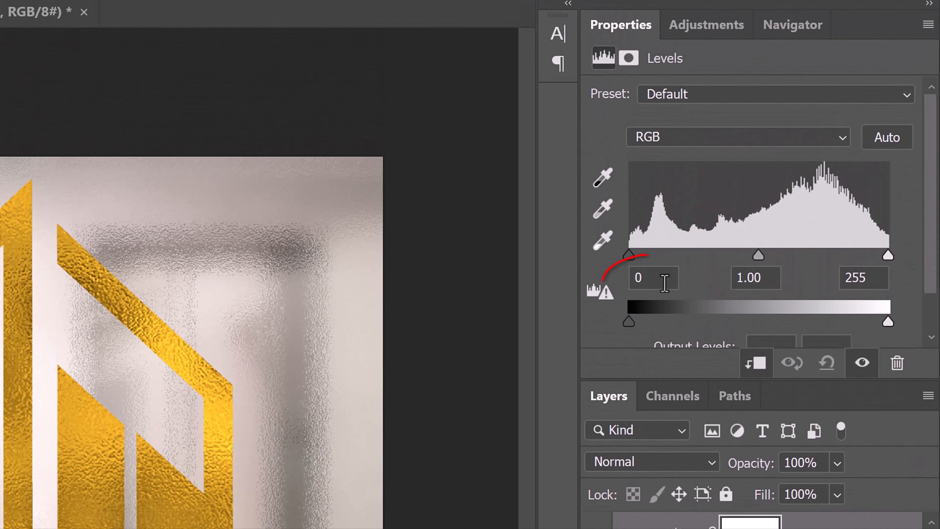
# Set the Levels input shadows to 30 and the input midtones to .85
pyautogui.click(661, 253)
pyautogui.write('30')
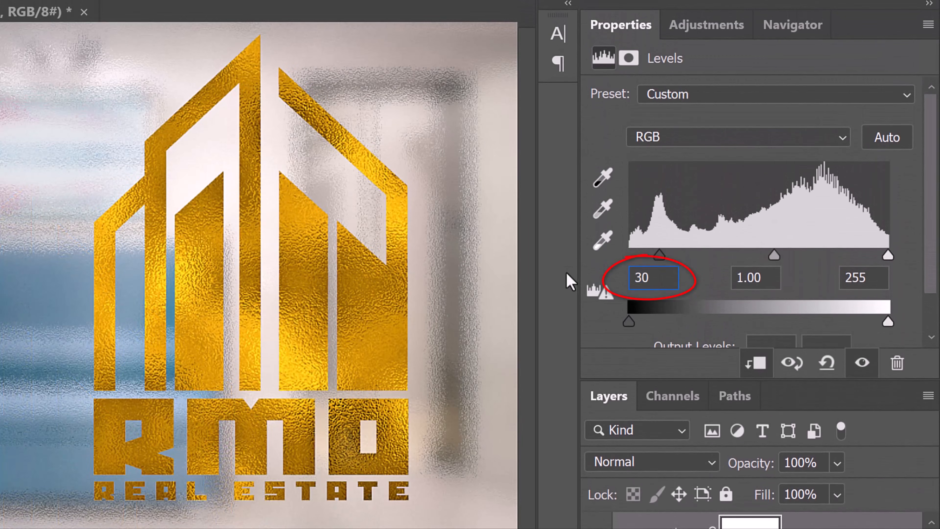
pyautogui.click(773, 279)
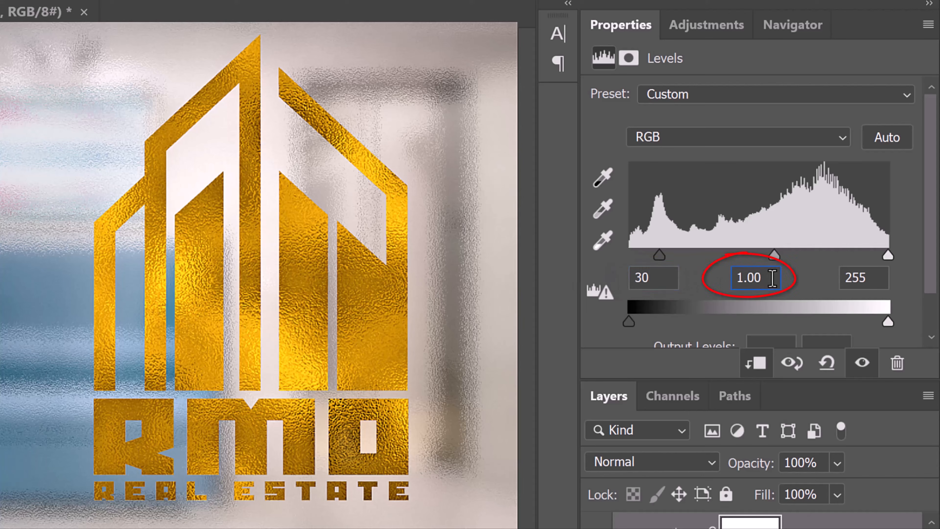
pyautogui.moveTo(773, 278); pyautogui.dragTo(683, 280)
pyautogui.write('.85')
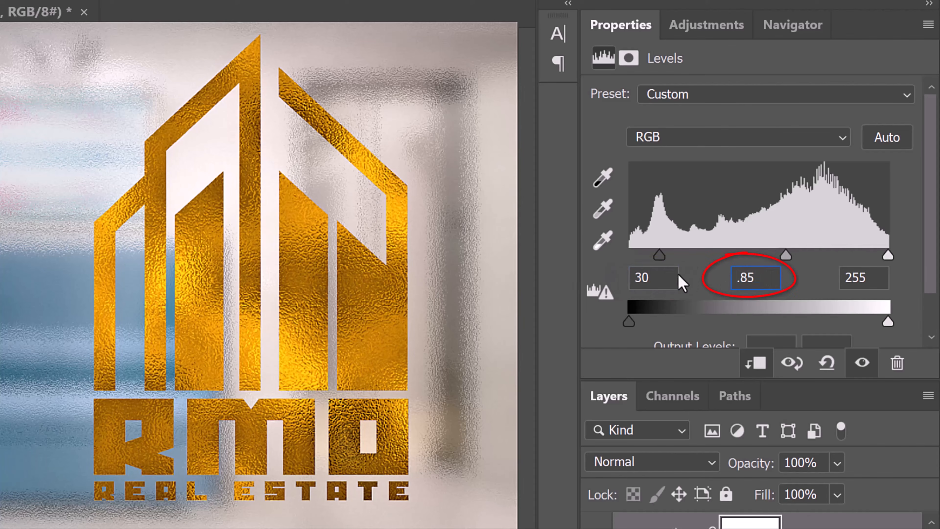